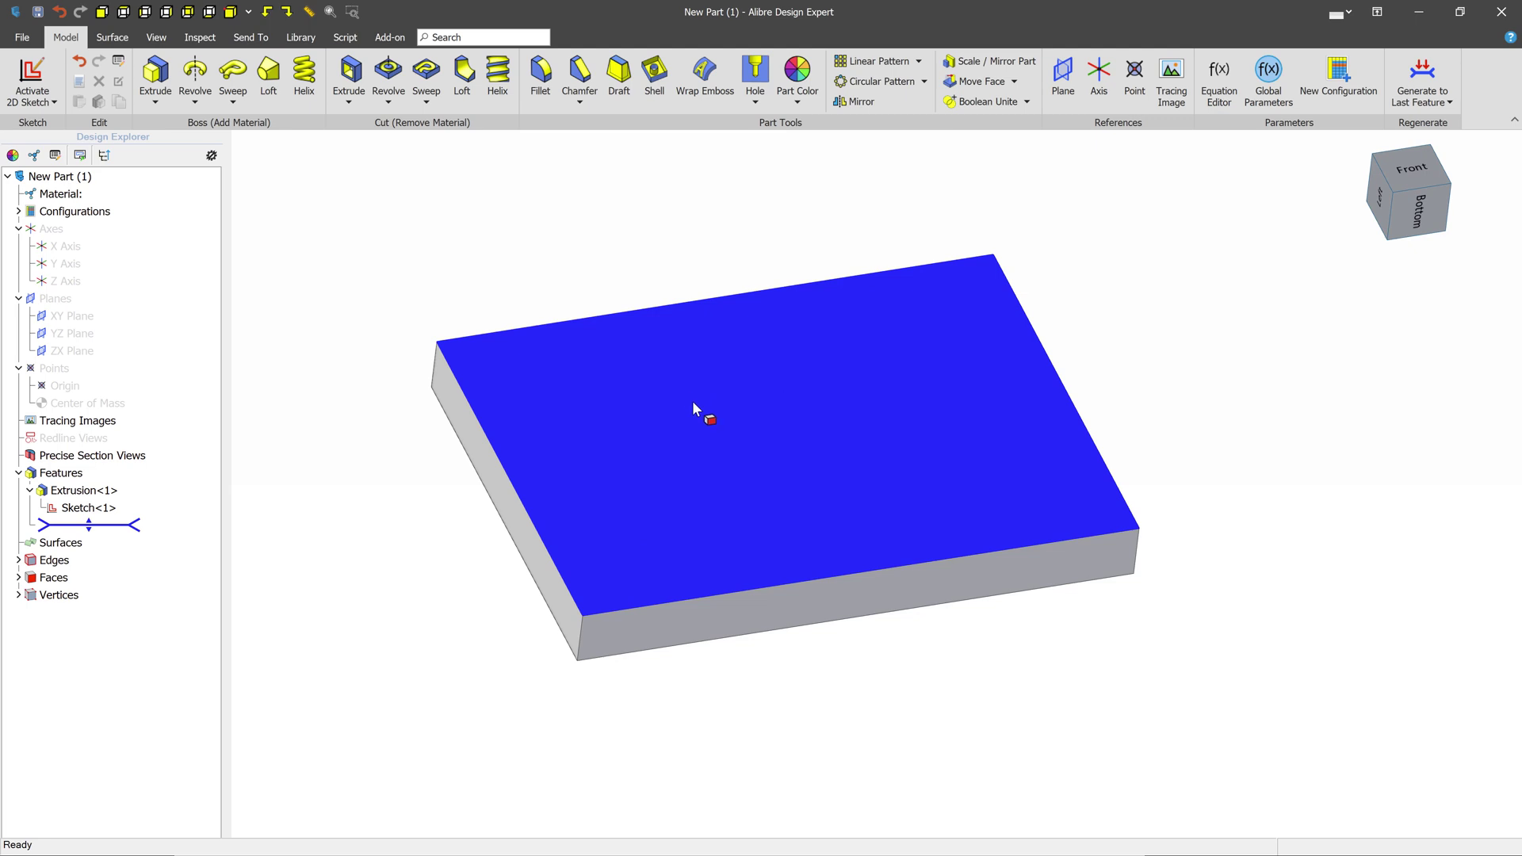
Select the block's top face, Face<5>, as the hole start surface
click(715, 372)
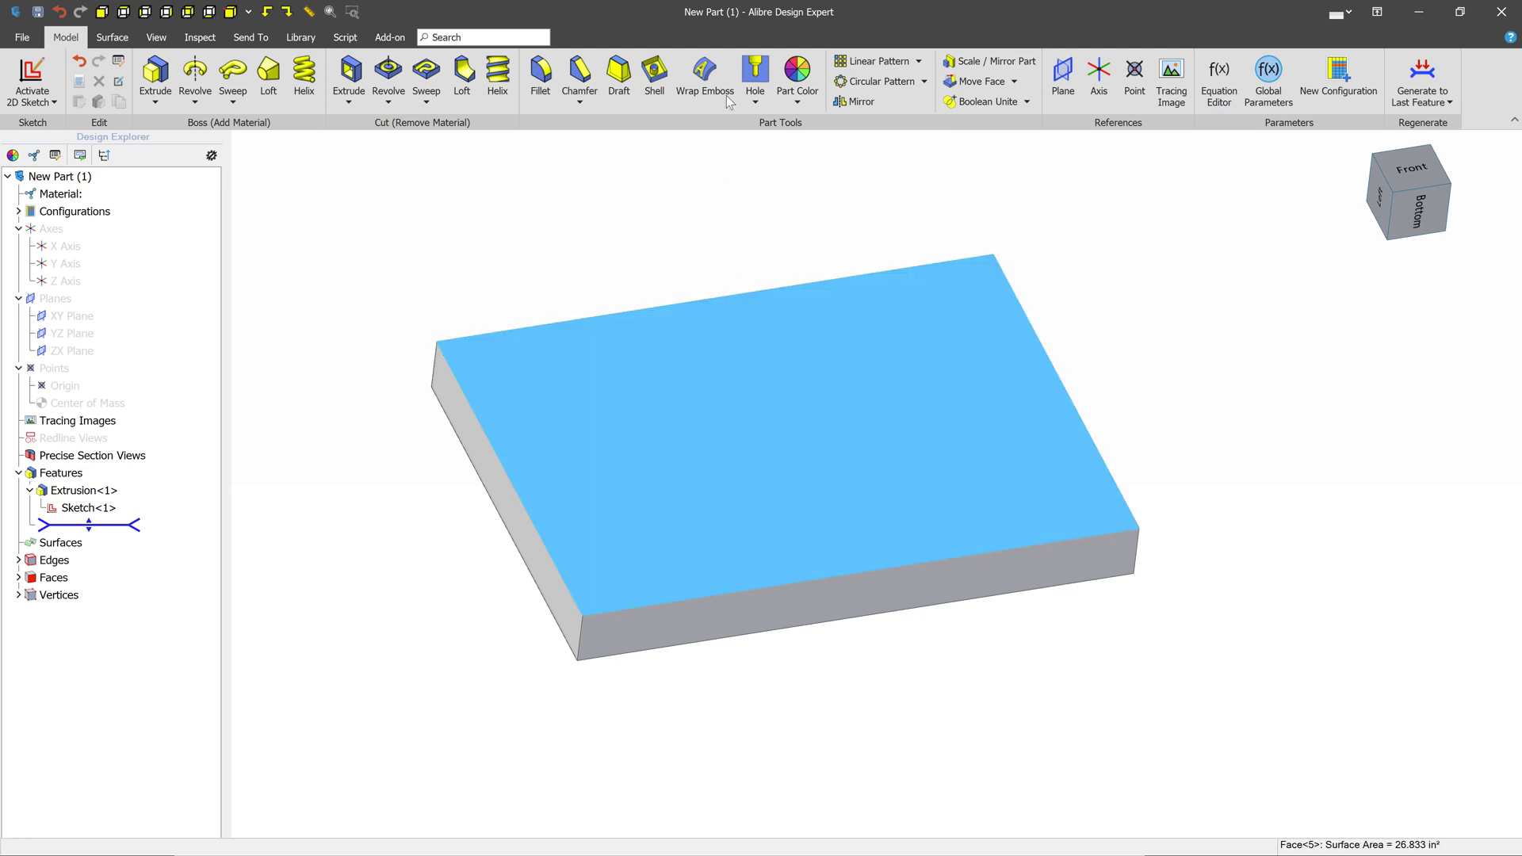
Start the Hole<2> feature and place two 5/16-18 UNC hole points on Face<5>
click(755, 72)
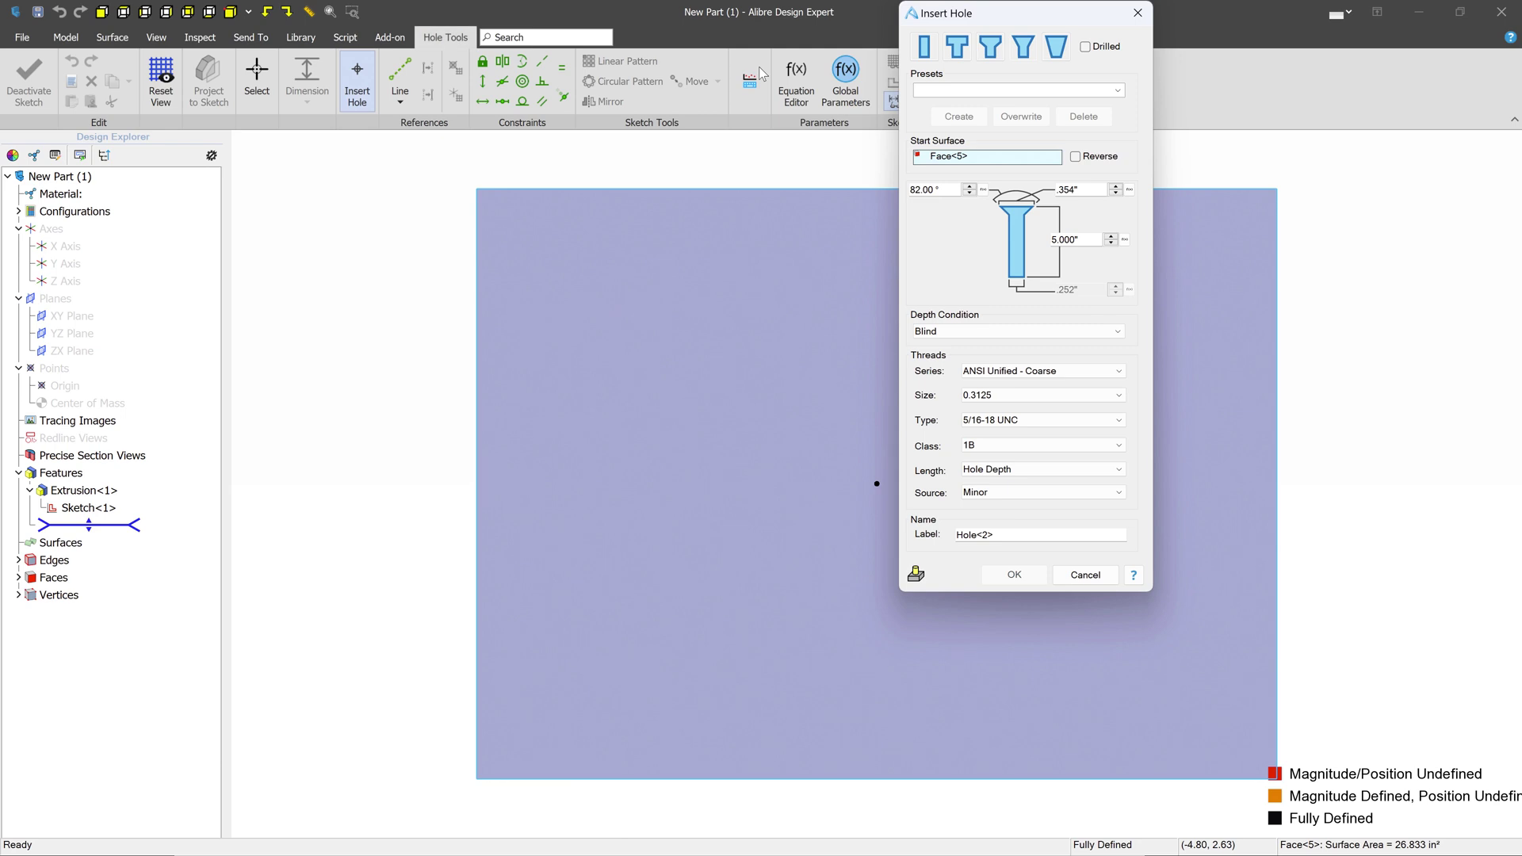
drag(1009, 24, 1175, 134)
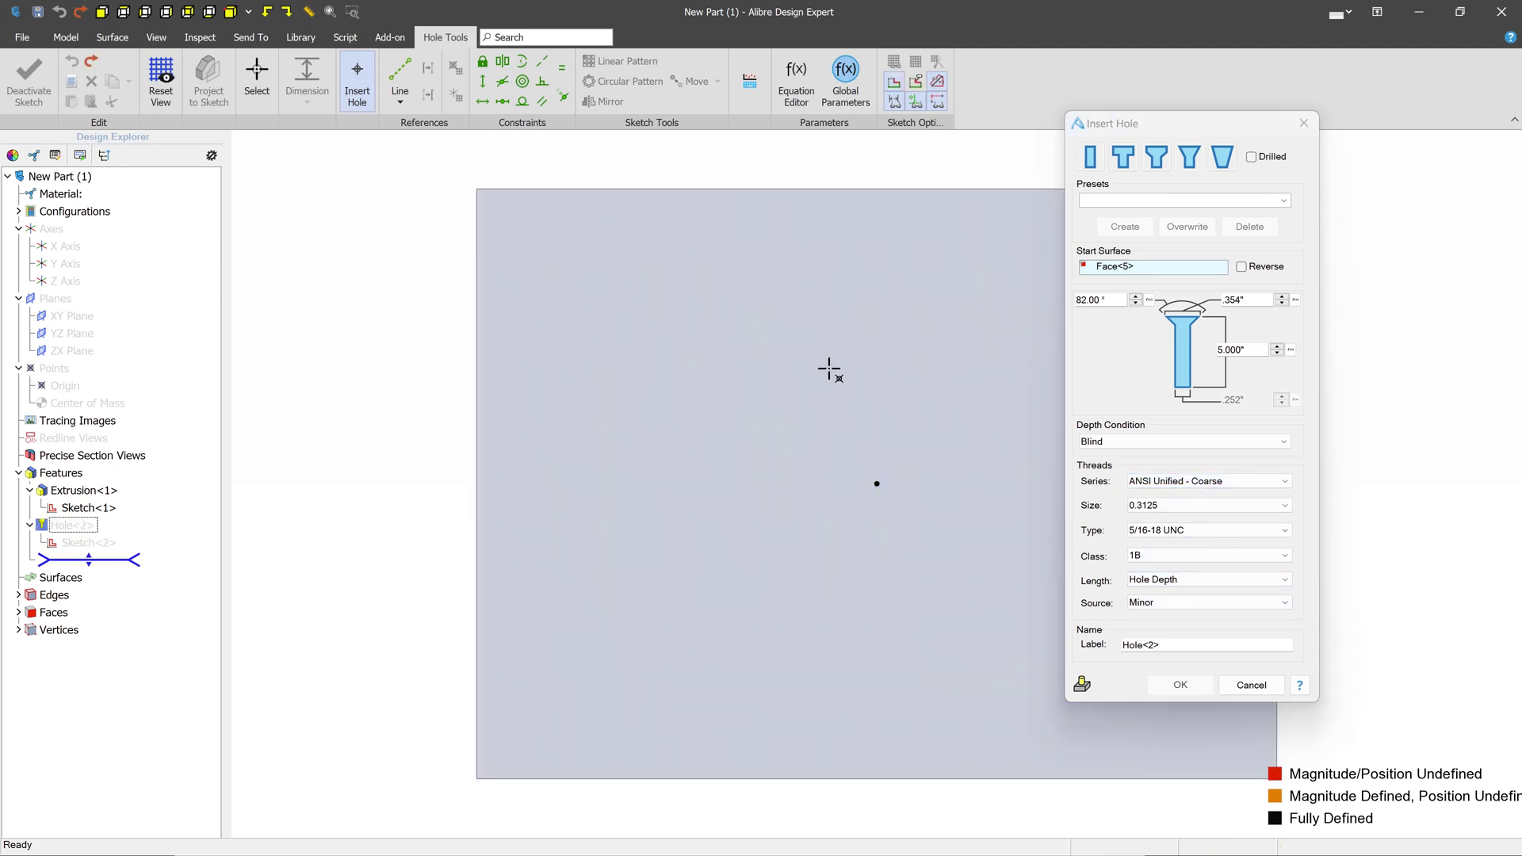
click(613, 351)
click(787, 289)
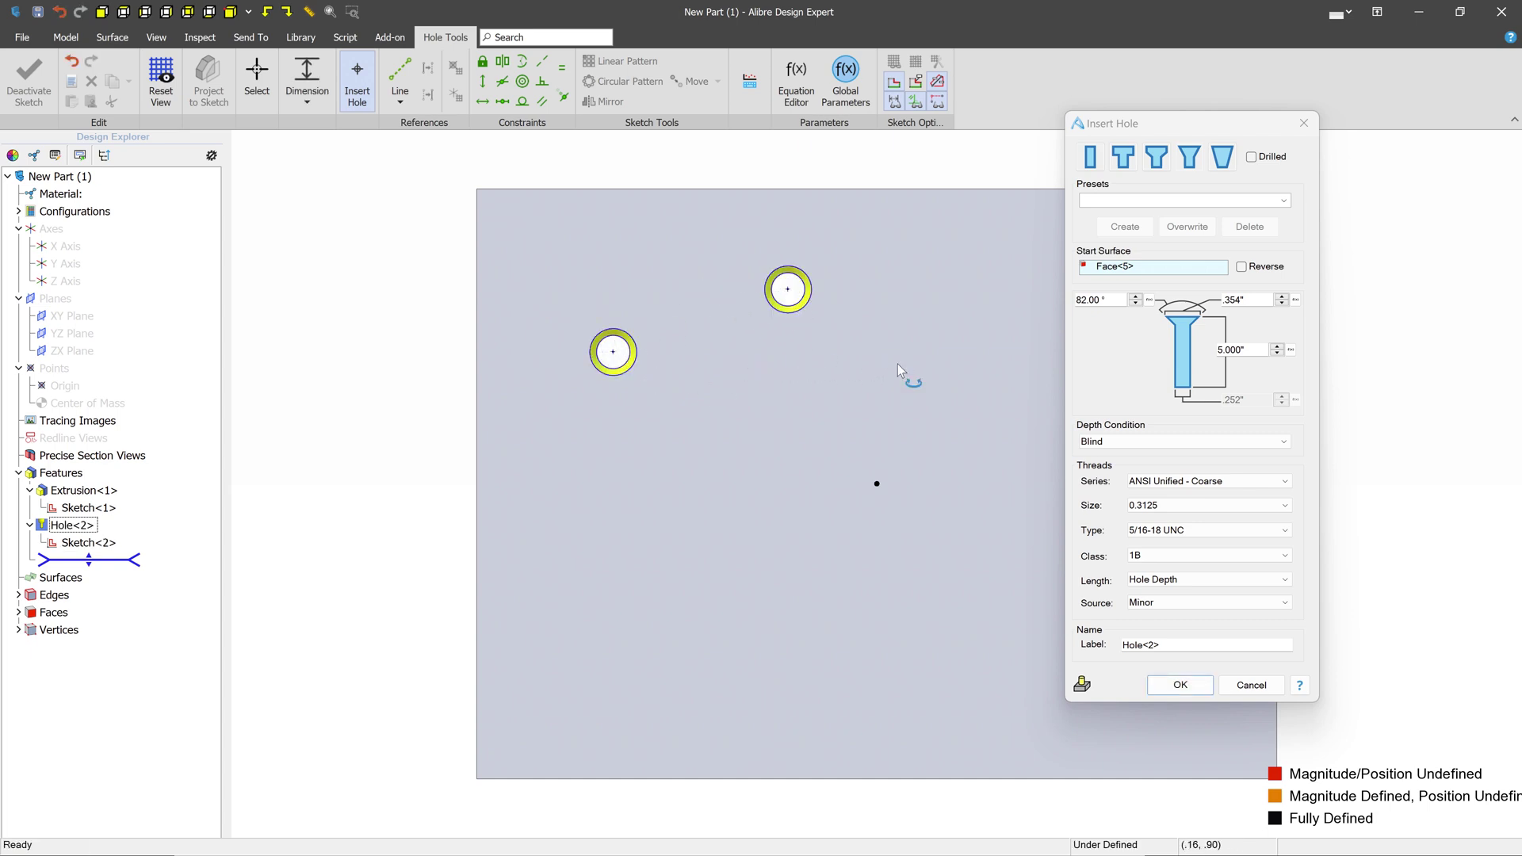
scroll(777, 353, up, 4)
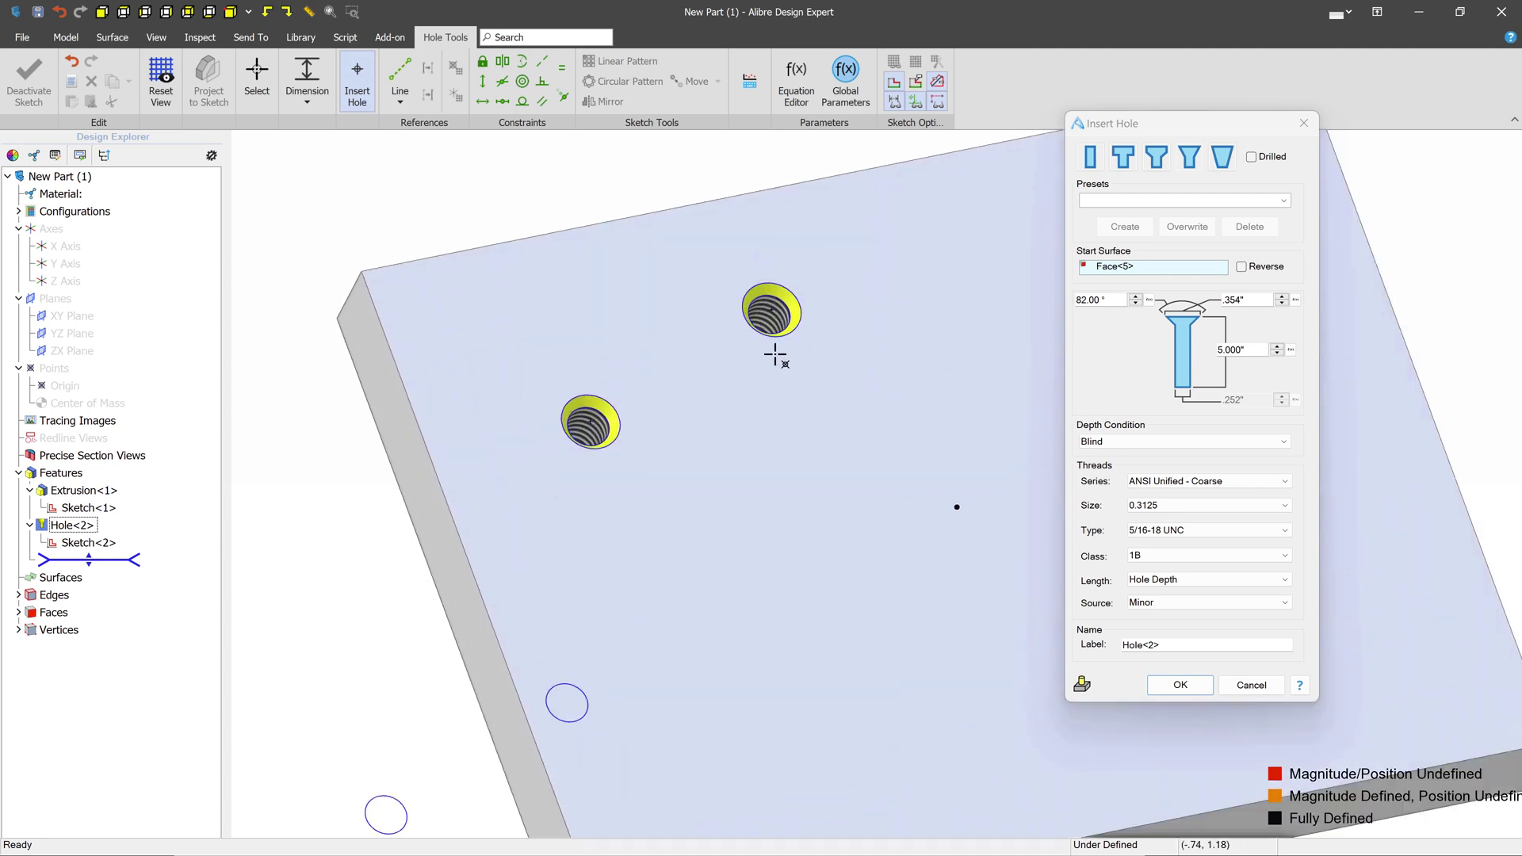
middle_drag(877, 383, 898, 410)
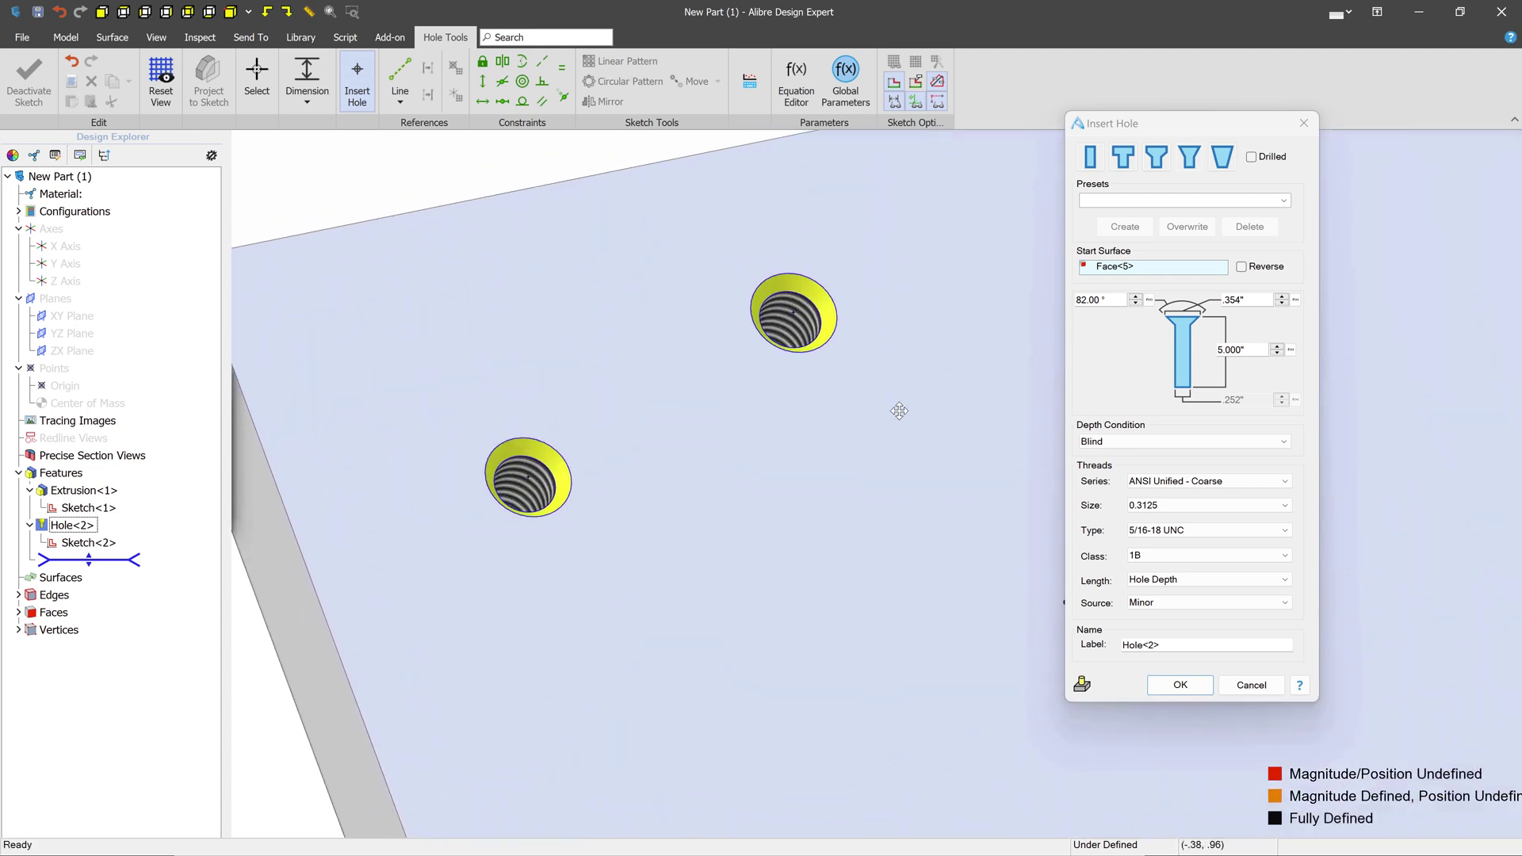
Set both 5/16-18 UNC holes to Counterbore with .400" diameter and .100" depth
click(1092, 159)
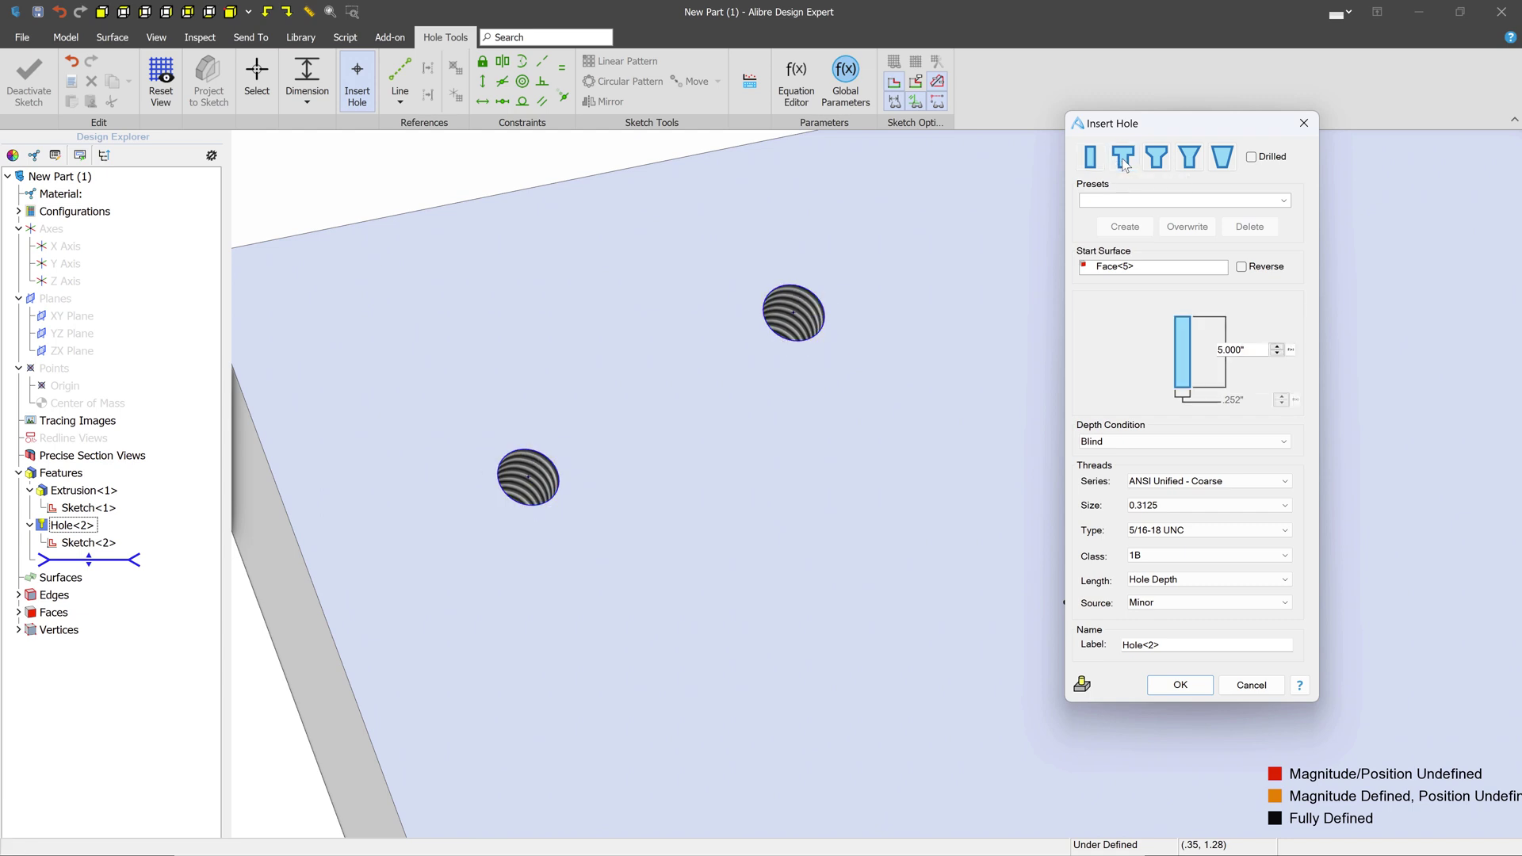
click(1124, 160)
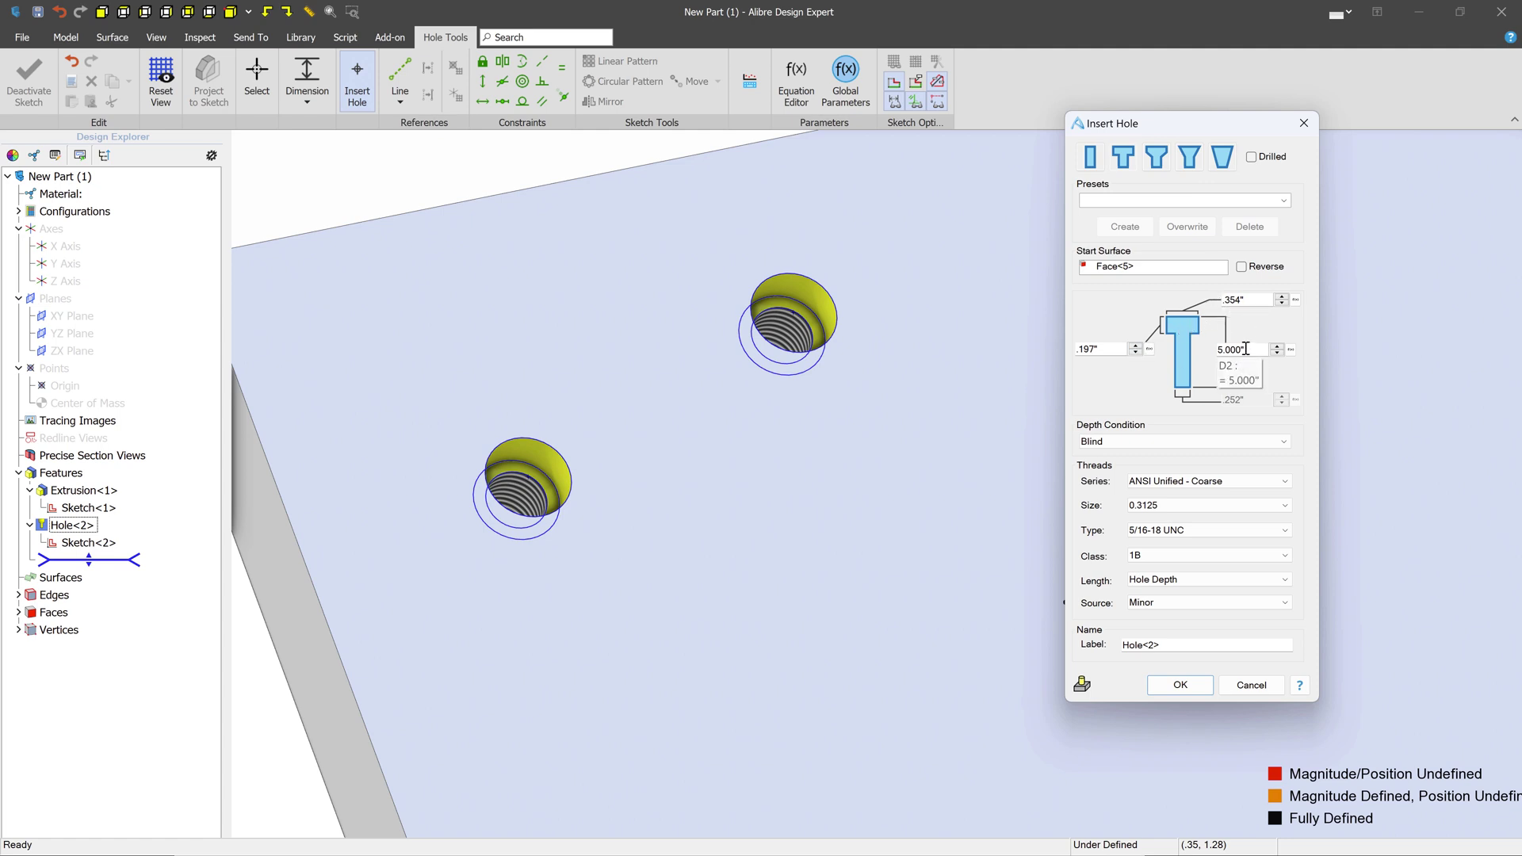
click(1248, 299)
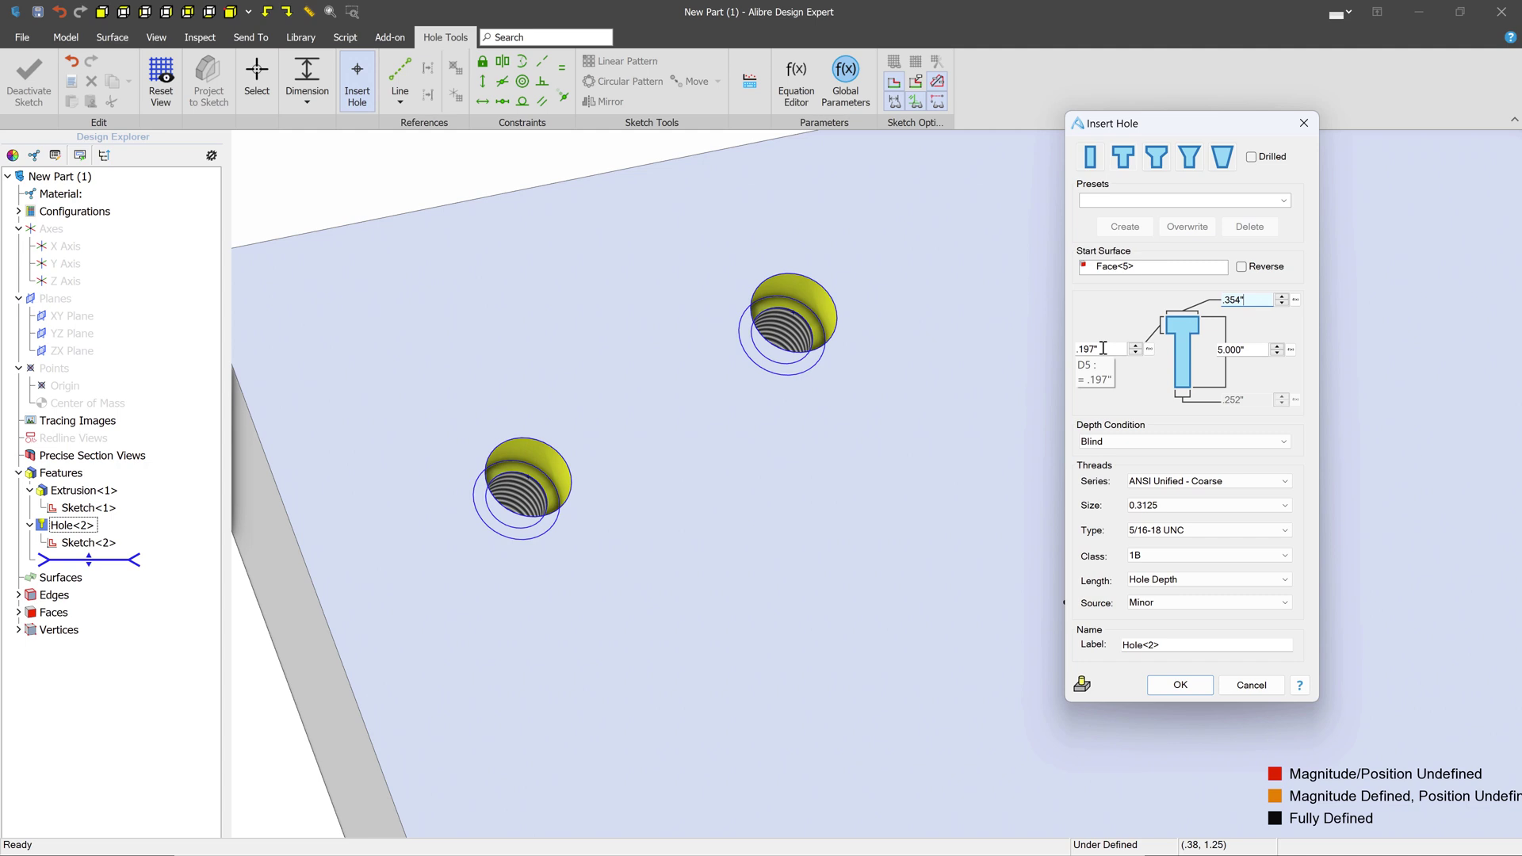
double_click(1075, 349)
text(.1)
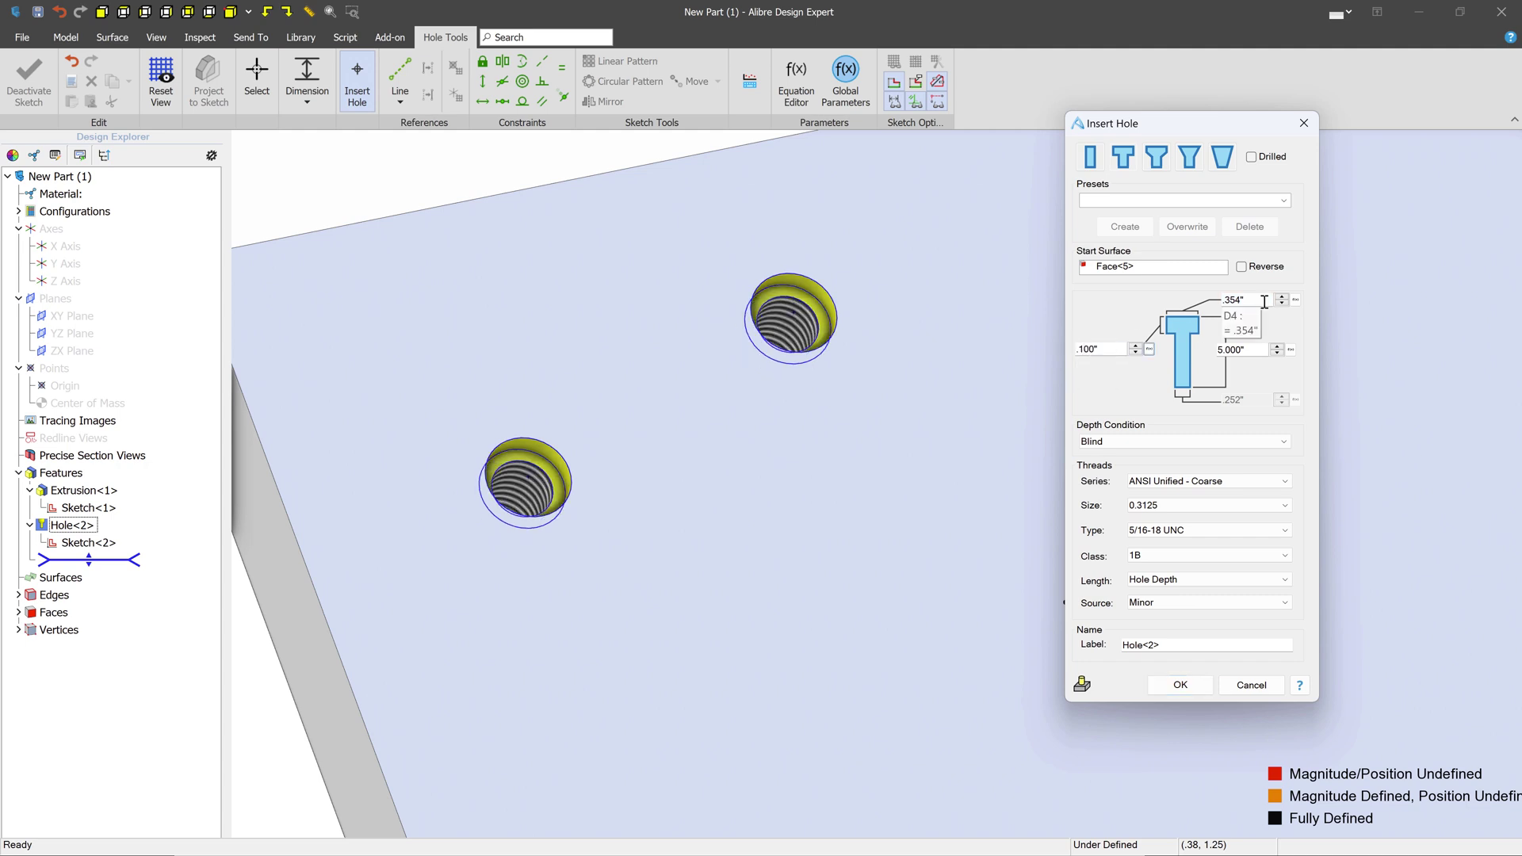
double_click(1233, 300)
text(.4)
key(Tab)
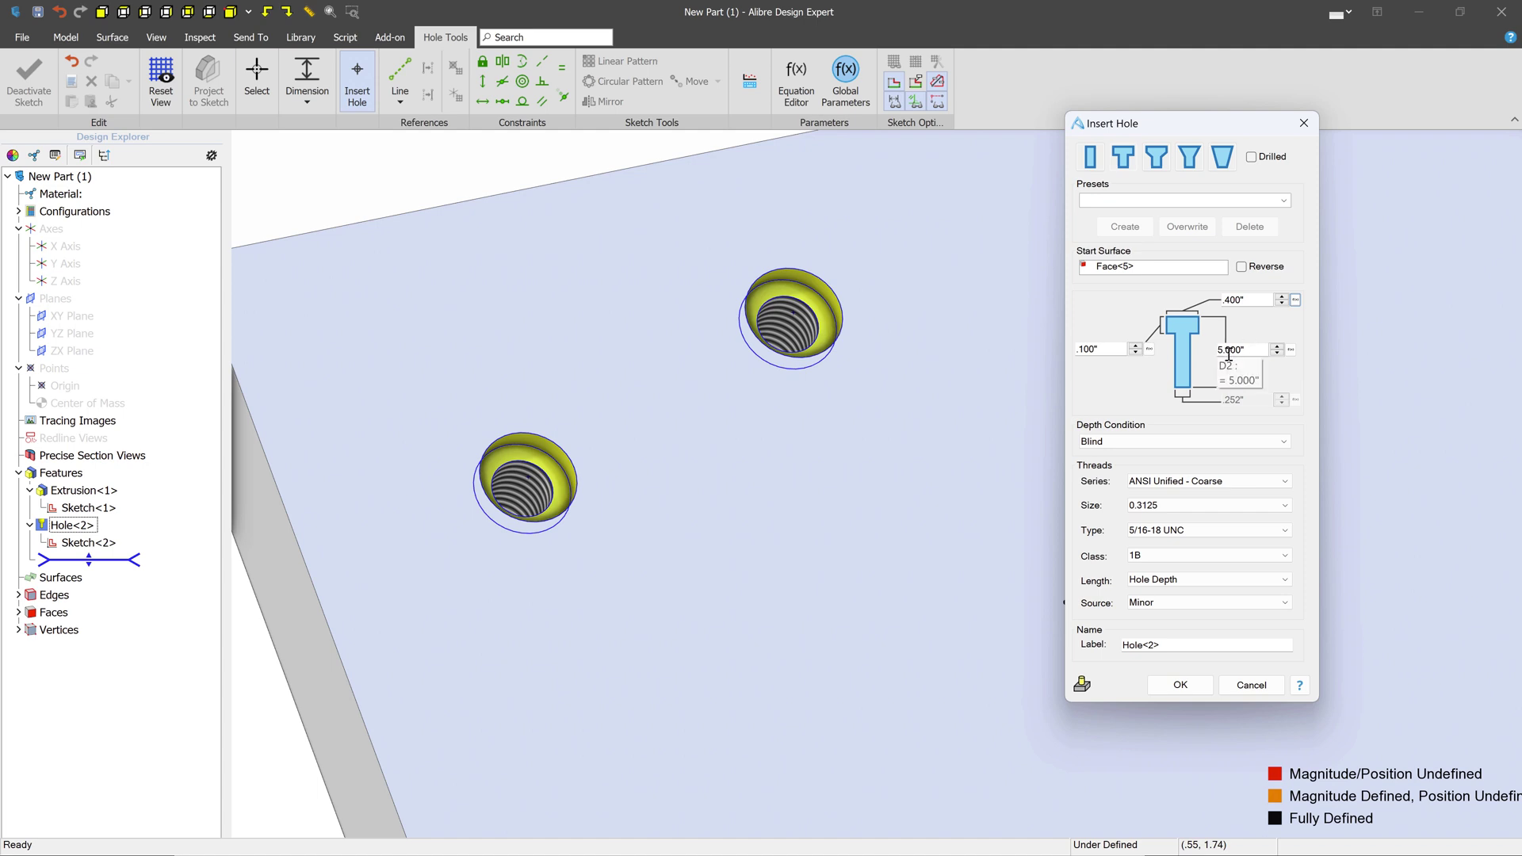
Set the hole depth condition to To Limit Geometry, ending at Face<6> with .000" offset
click(1203, 441)
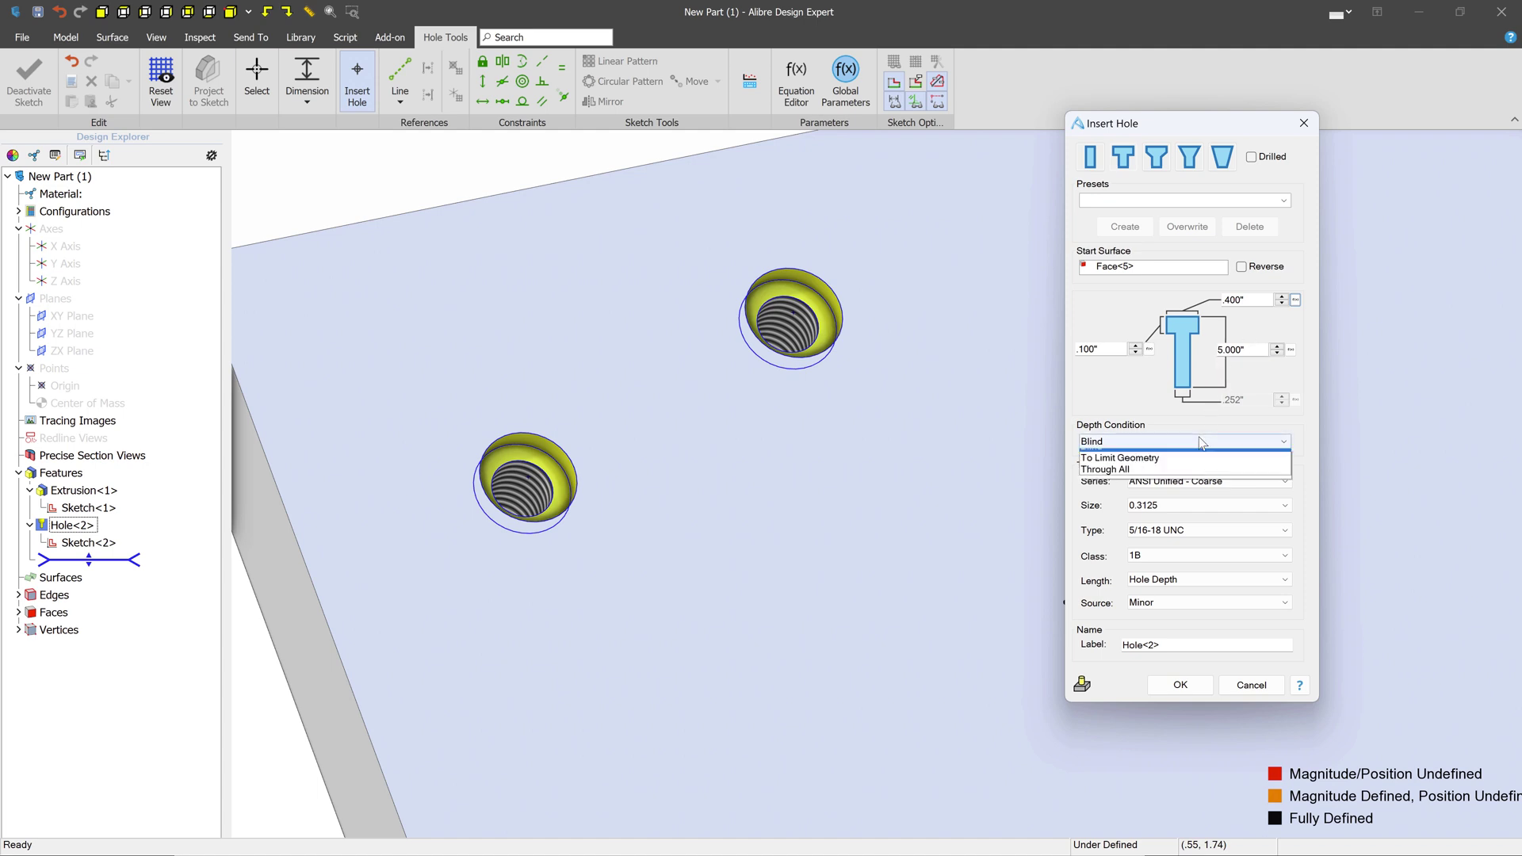
click(1169, 469)
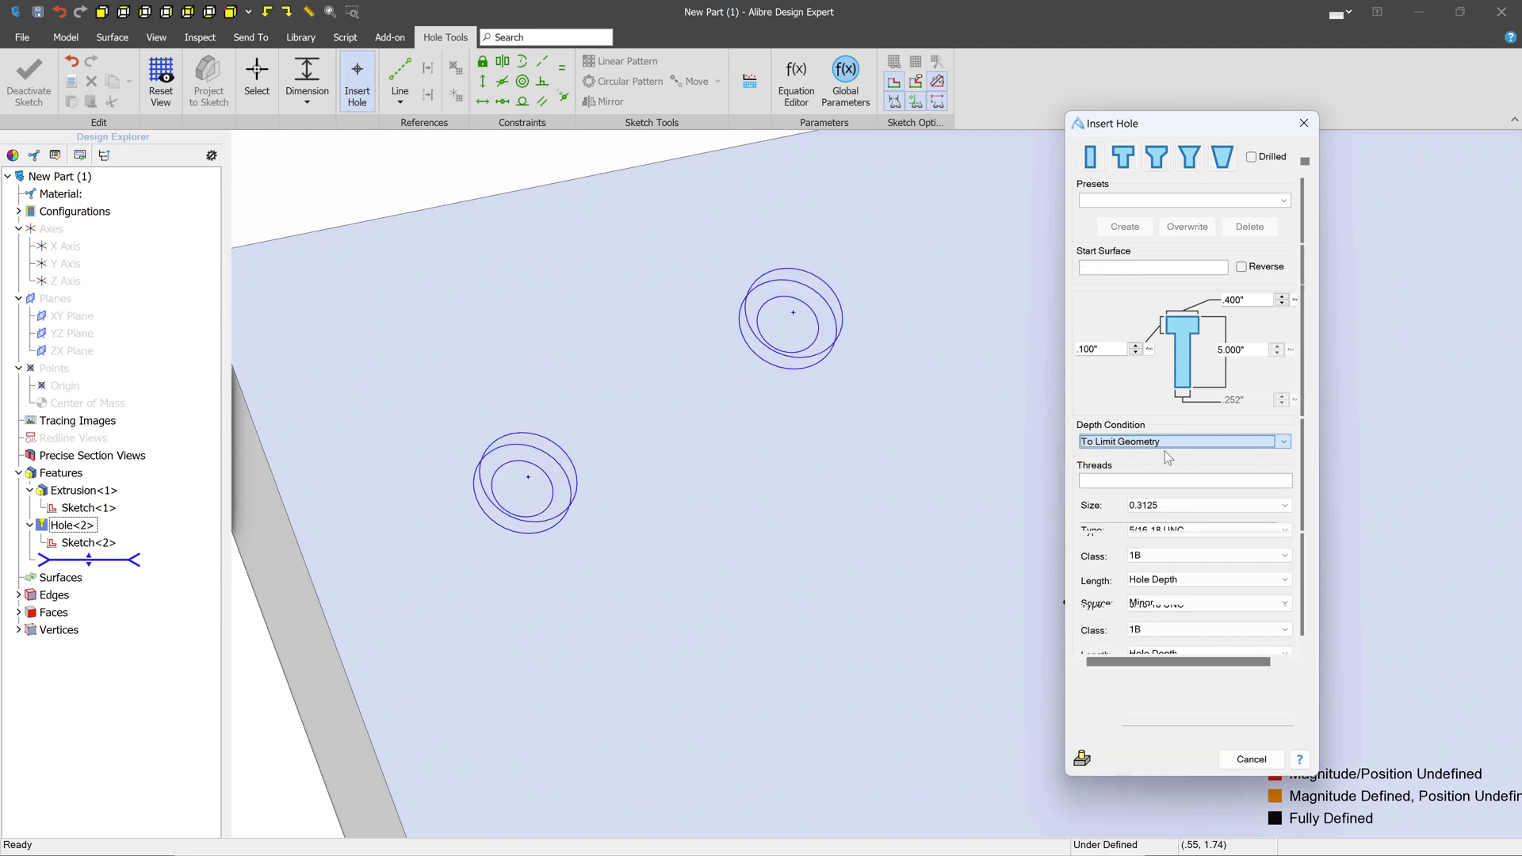
click(1147, 482)
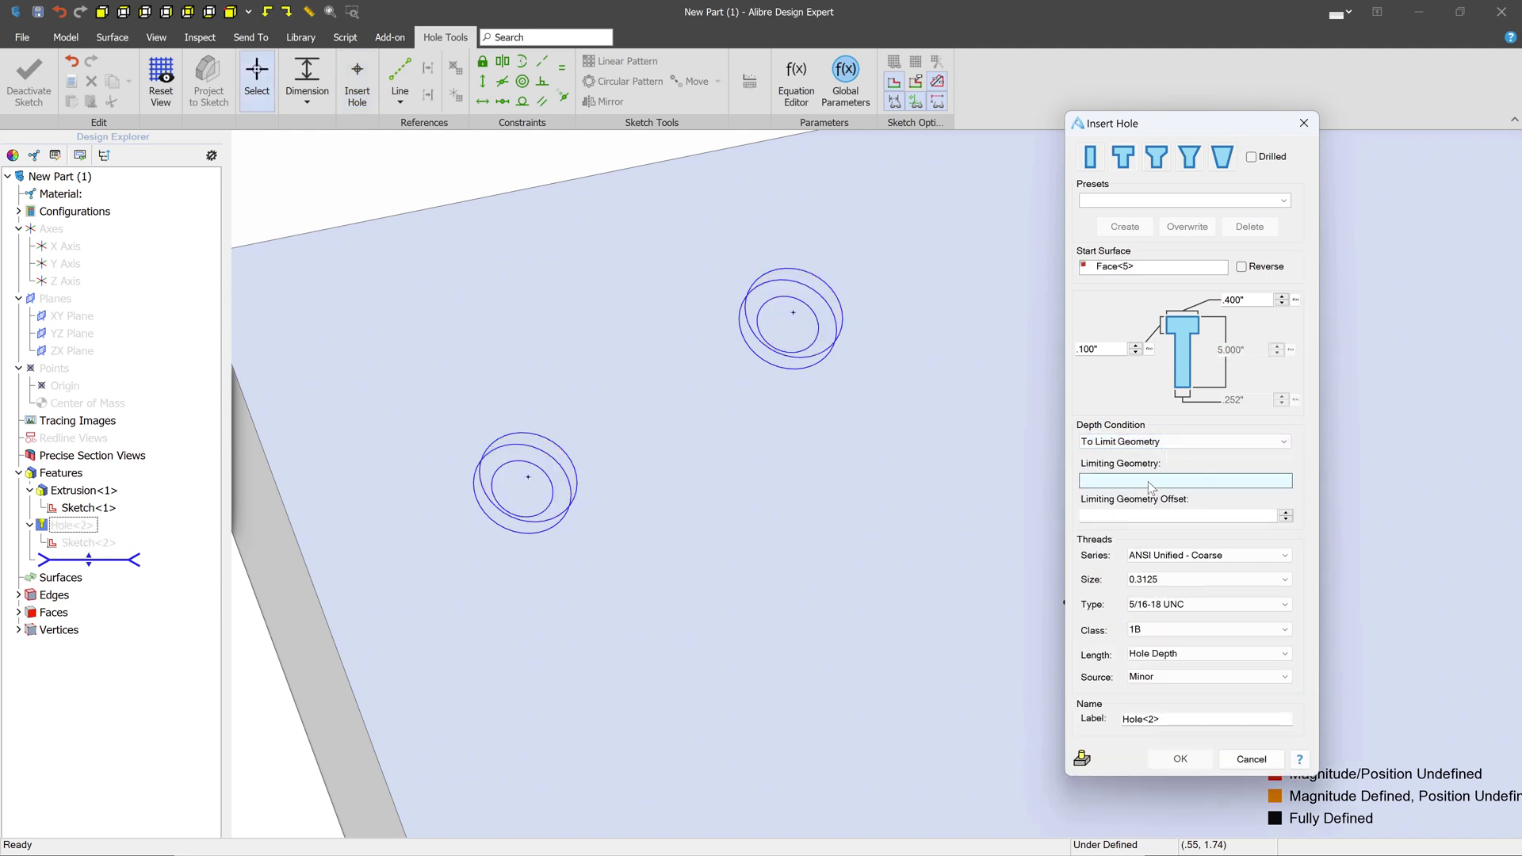
scroll(890, 383, down, 3)
middle_drag(889, 383, 842, 366)
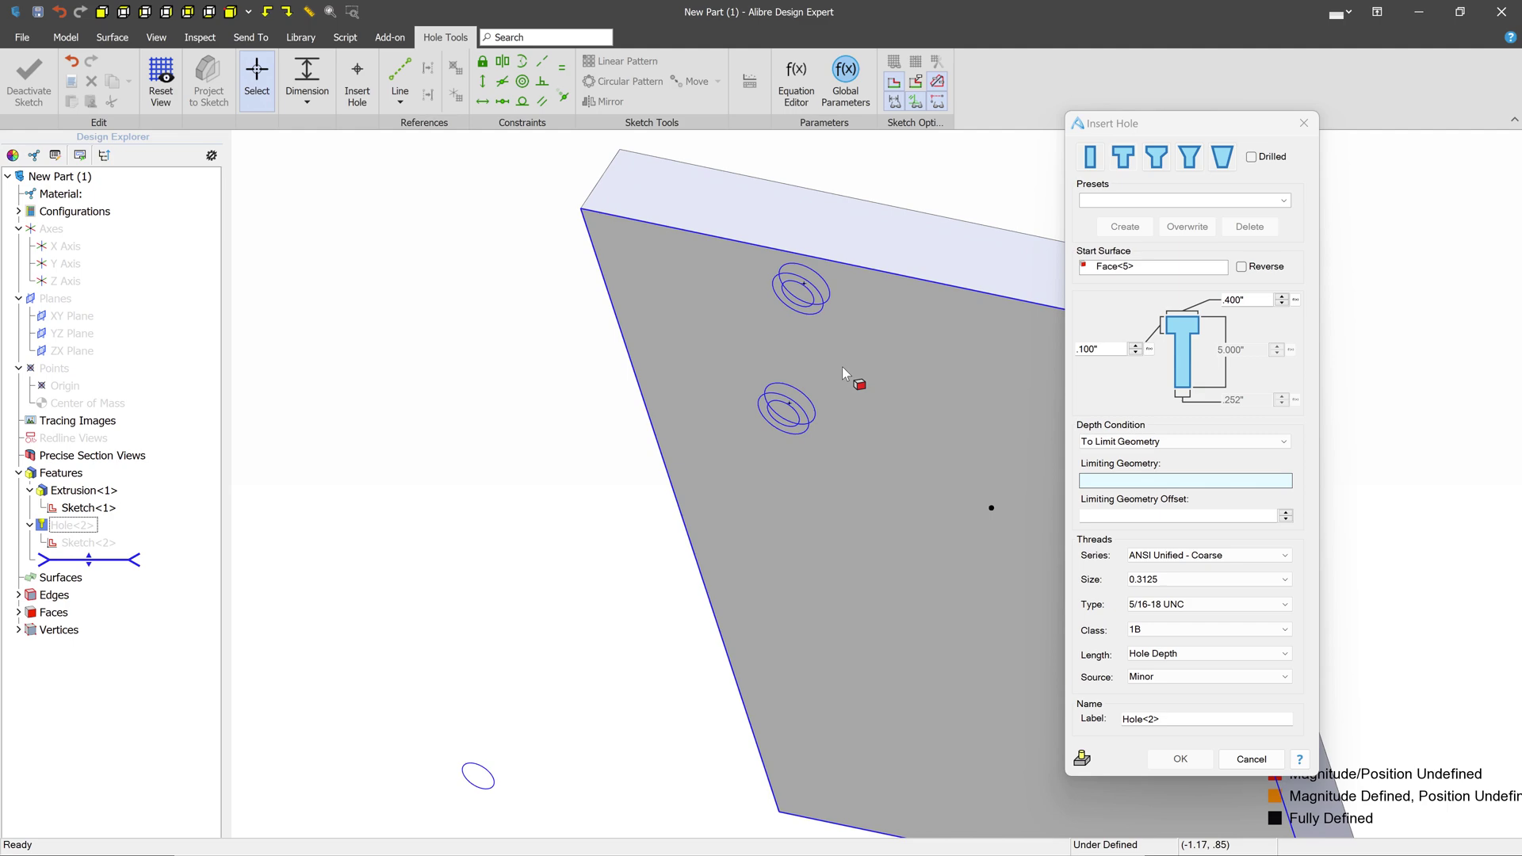
click(847, 373)
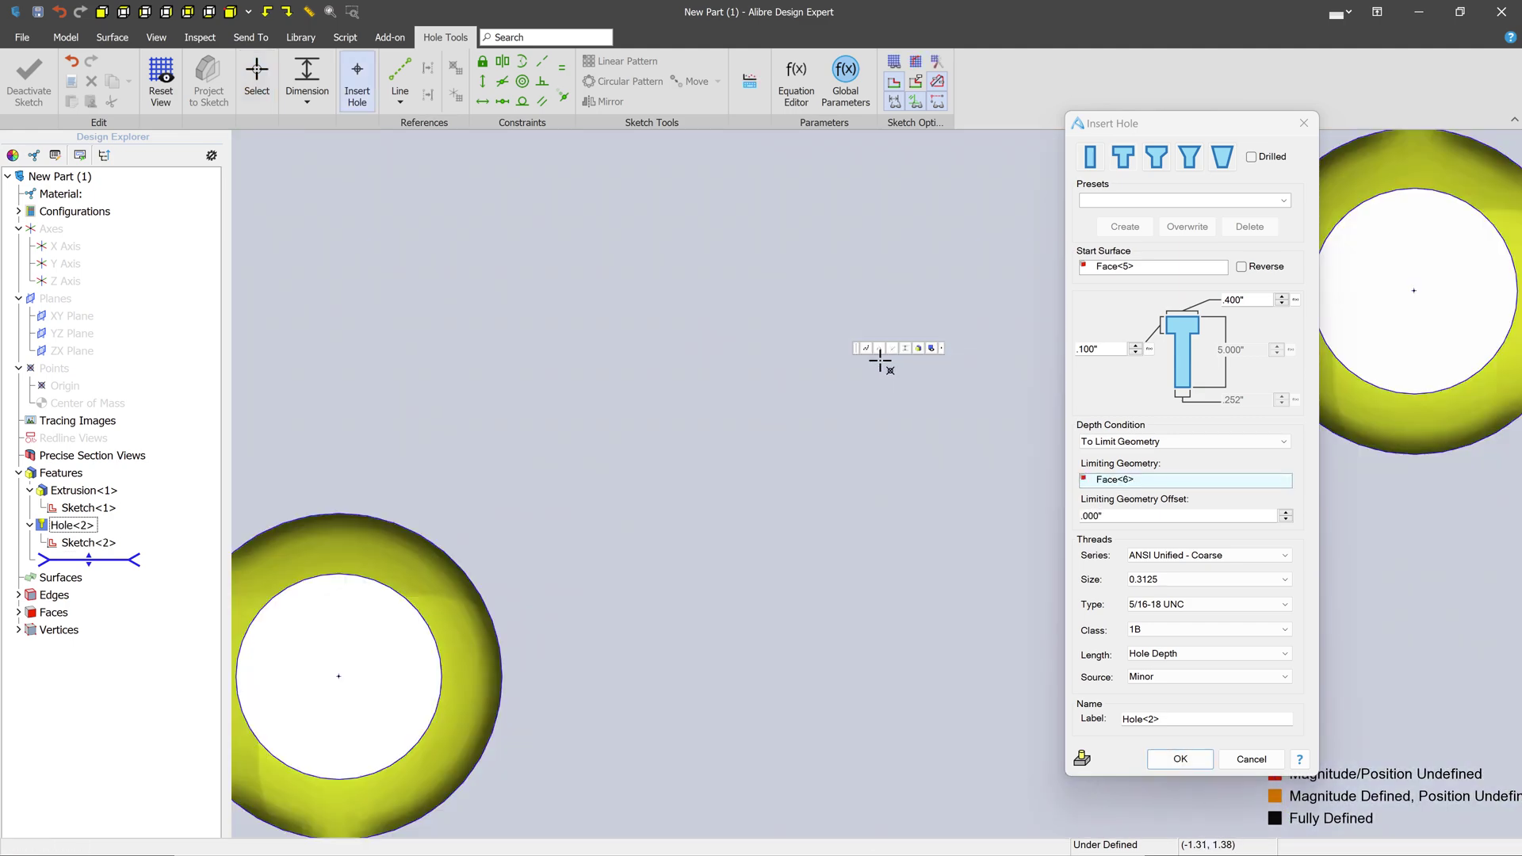
scroll(693, 336, down, 5)
middle_drag(717, 350, 717, 350)
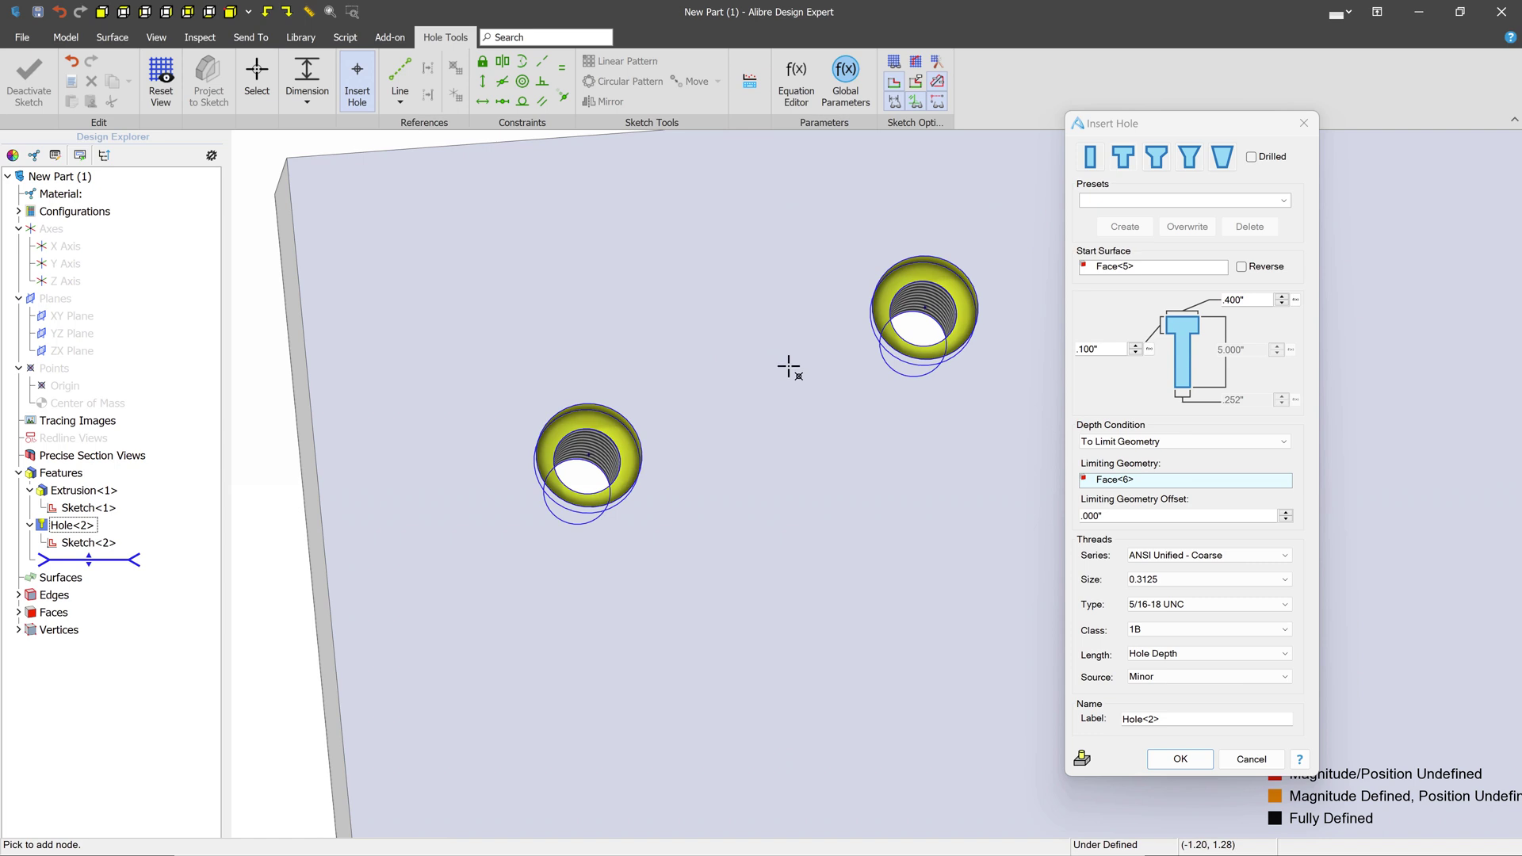
Set the hole thread series to None, then switch to the Threads folder in File Explorer
click(1162, 558)
click(1167, 565)
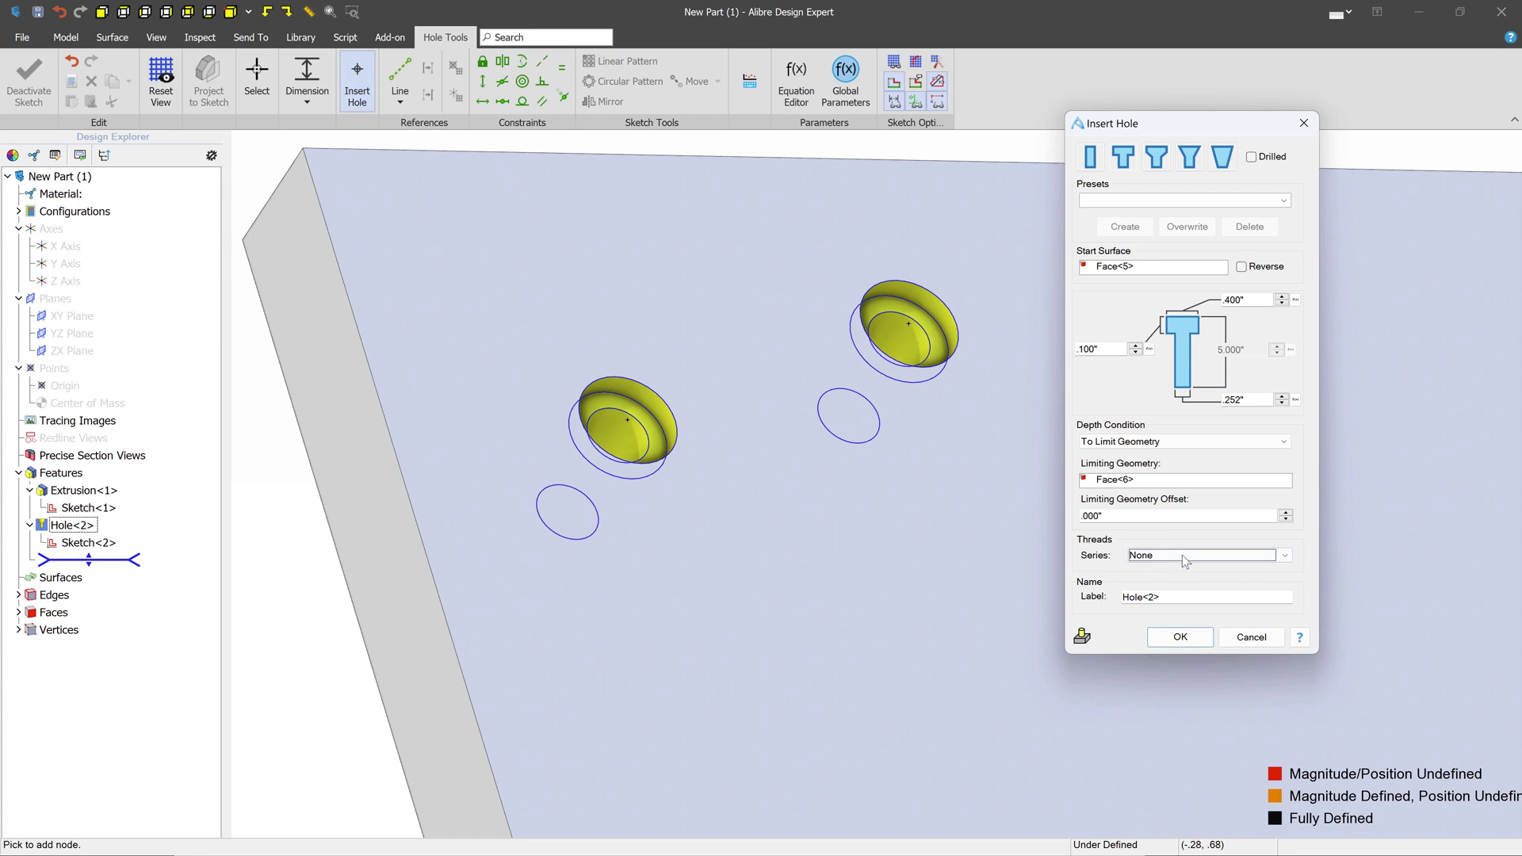
click(1187, 557)
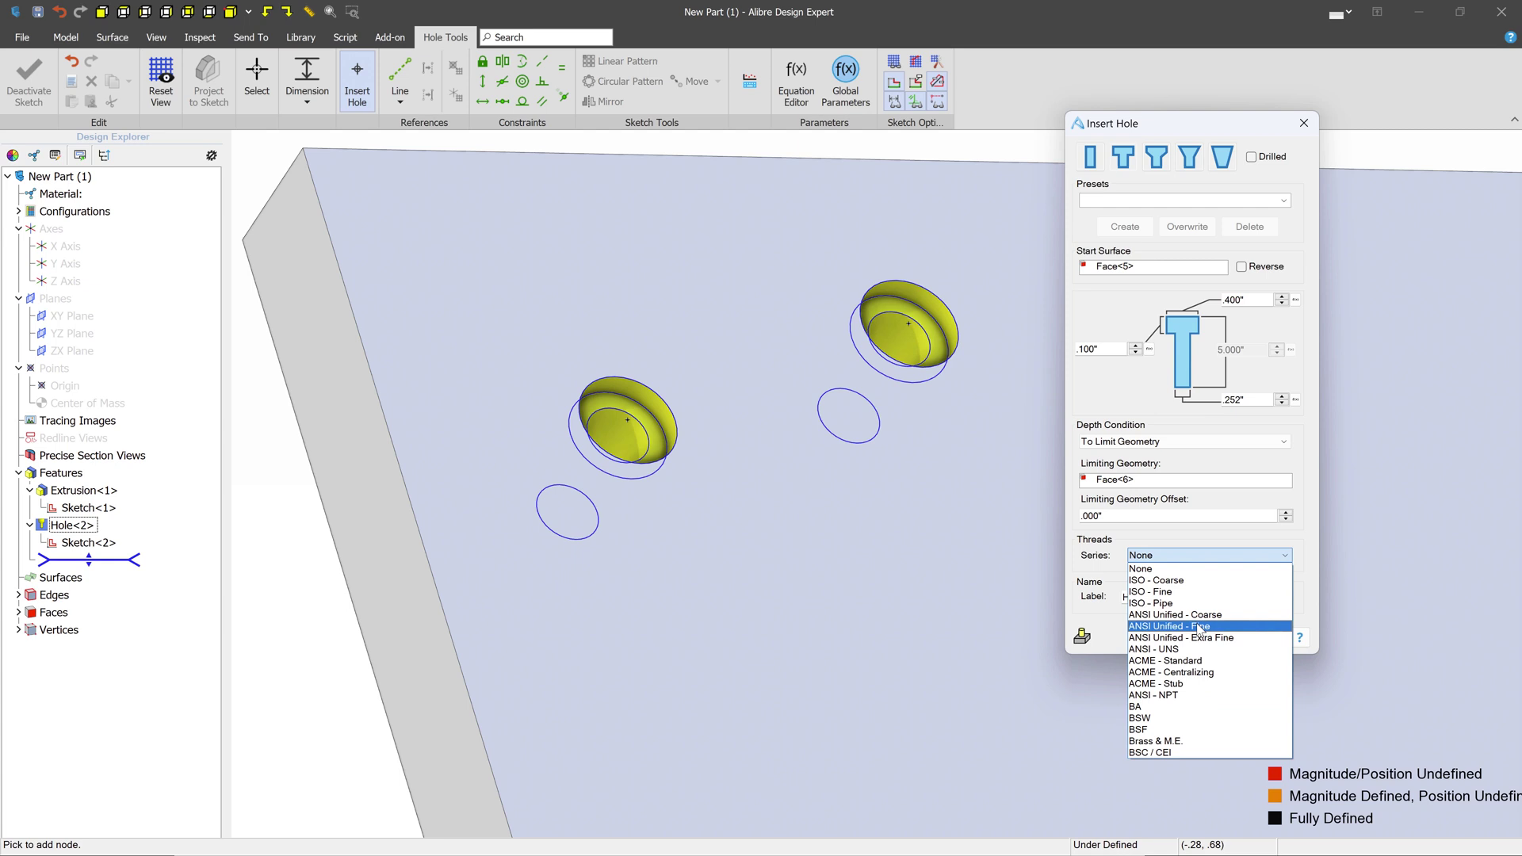
click(1294, 546)
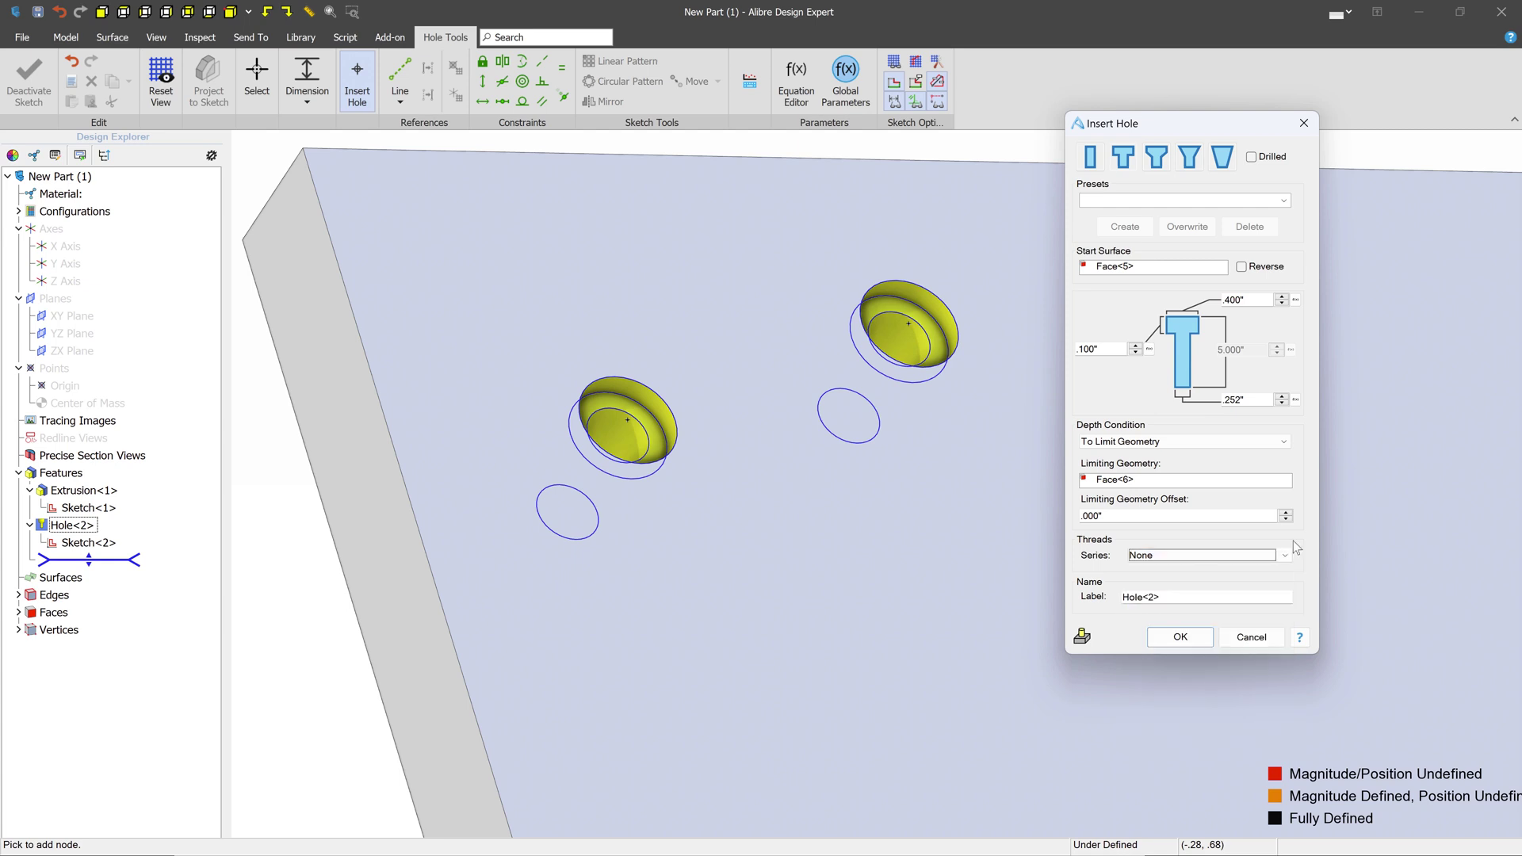
key(alt+Tab)
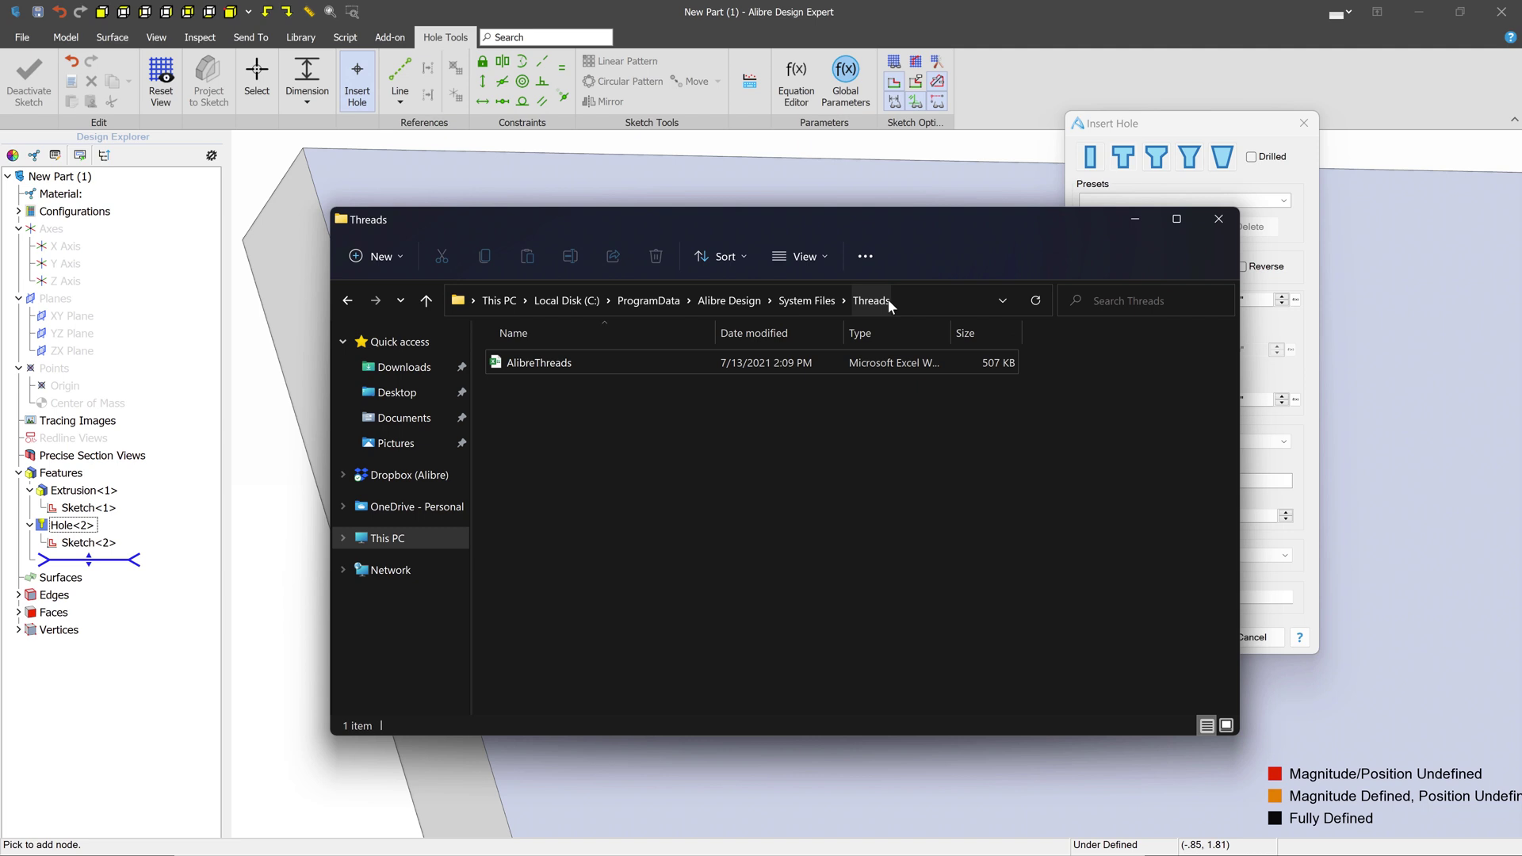
Open the AlibreThreads workbook in Excel from the Threads system folder
click(540, 362)
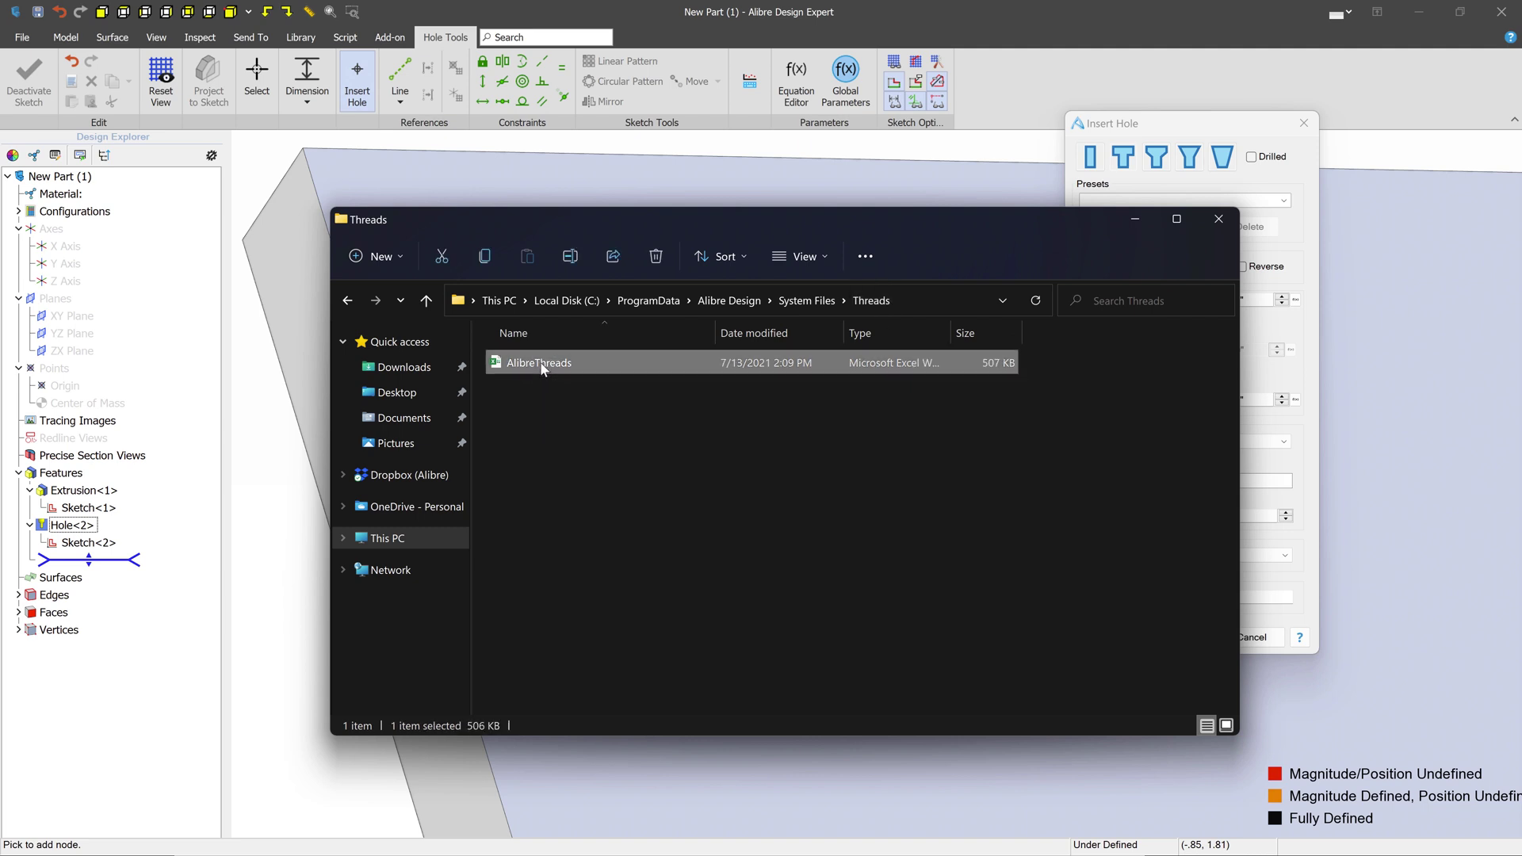
double_click(624, 367)
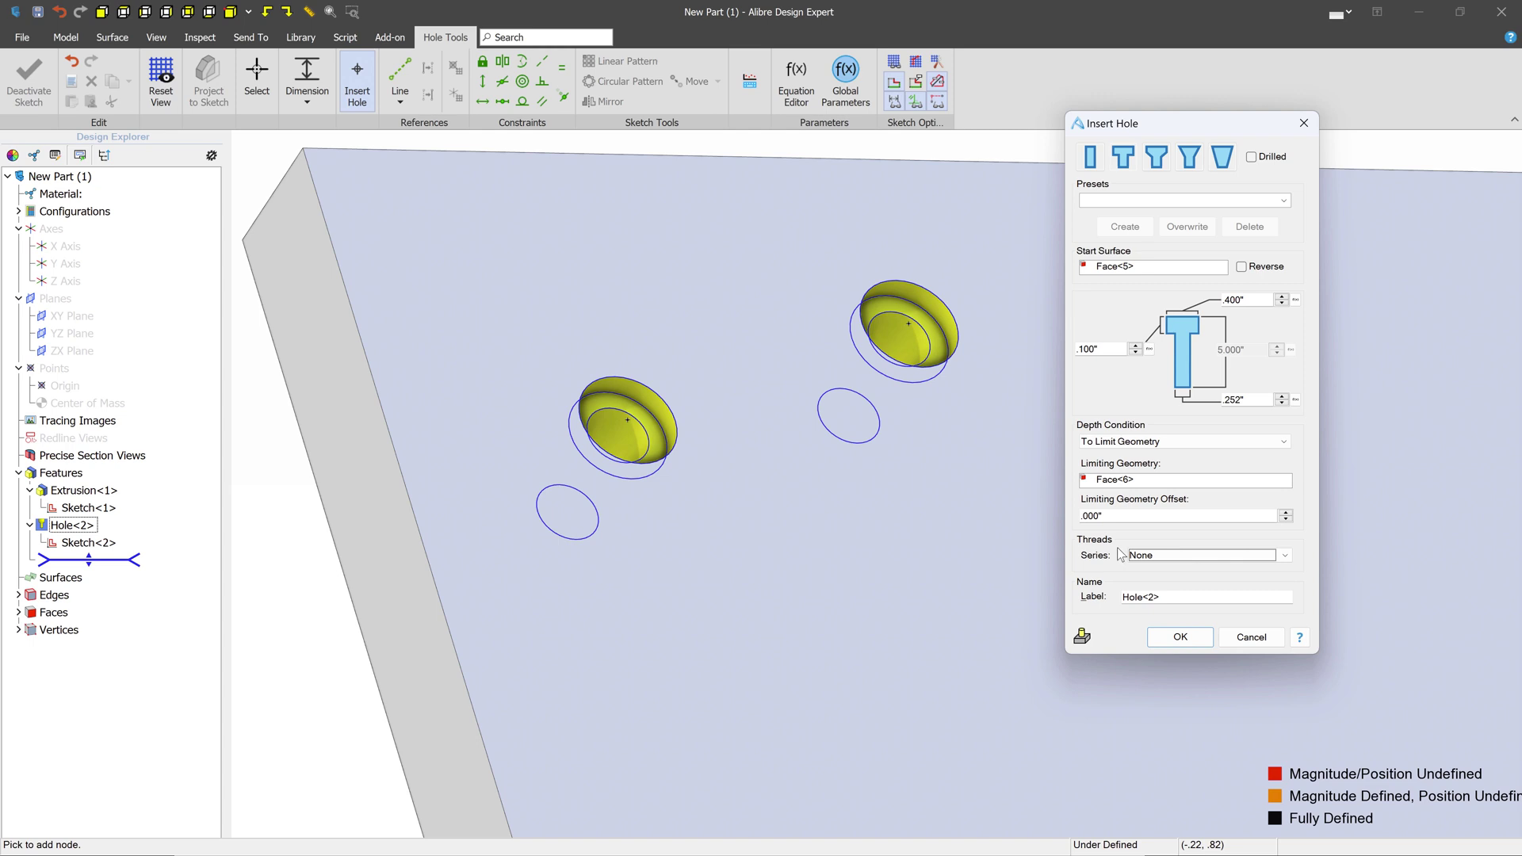
Set the hole threads to ISO - Coarse, size 5, type M5, class 6H
click(1185, 557)
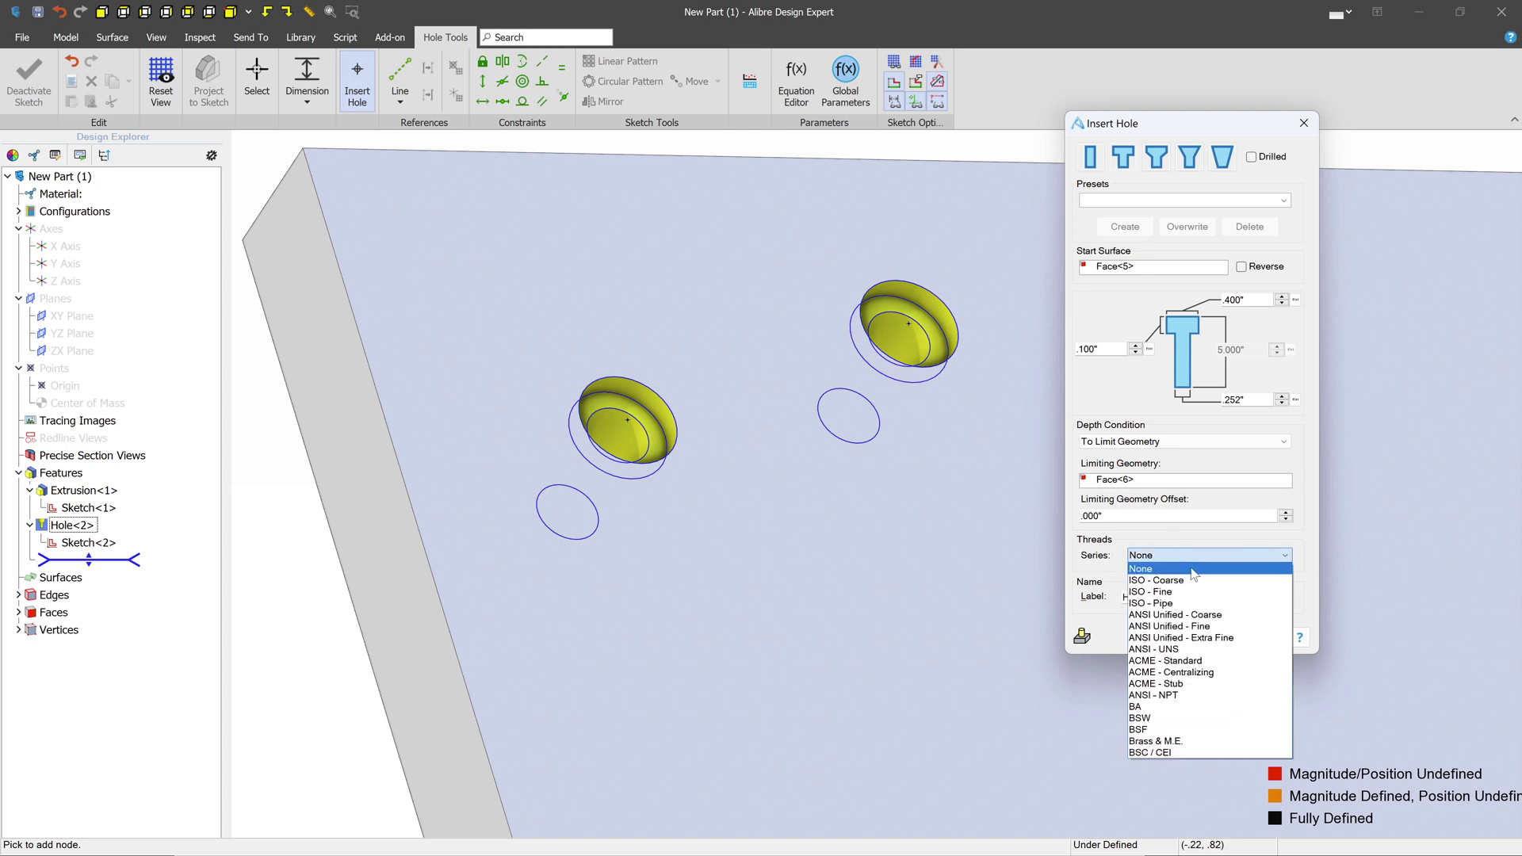
click(1197, 581)
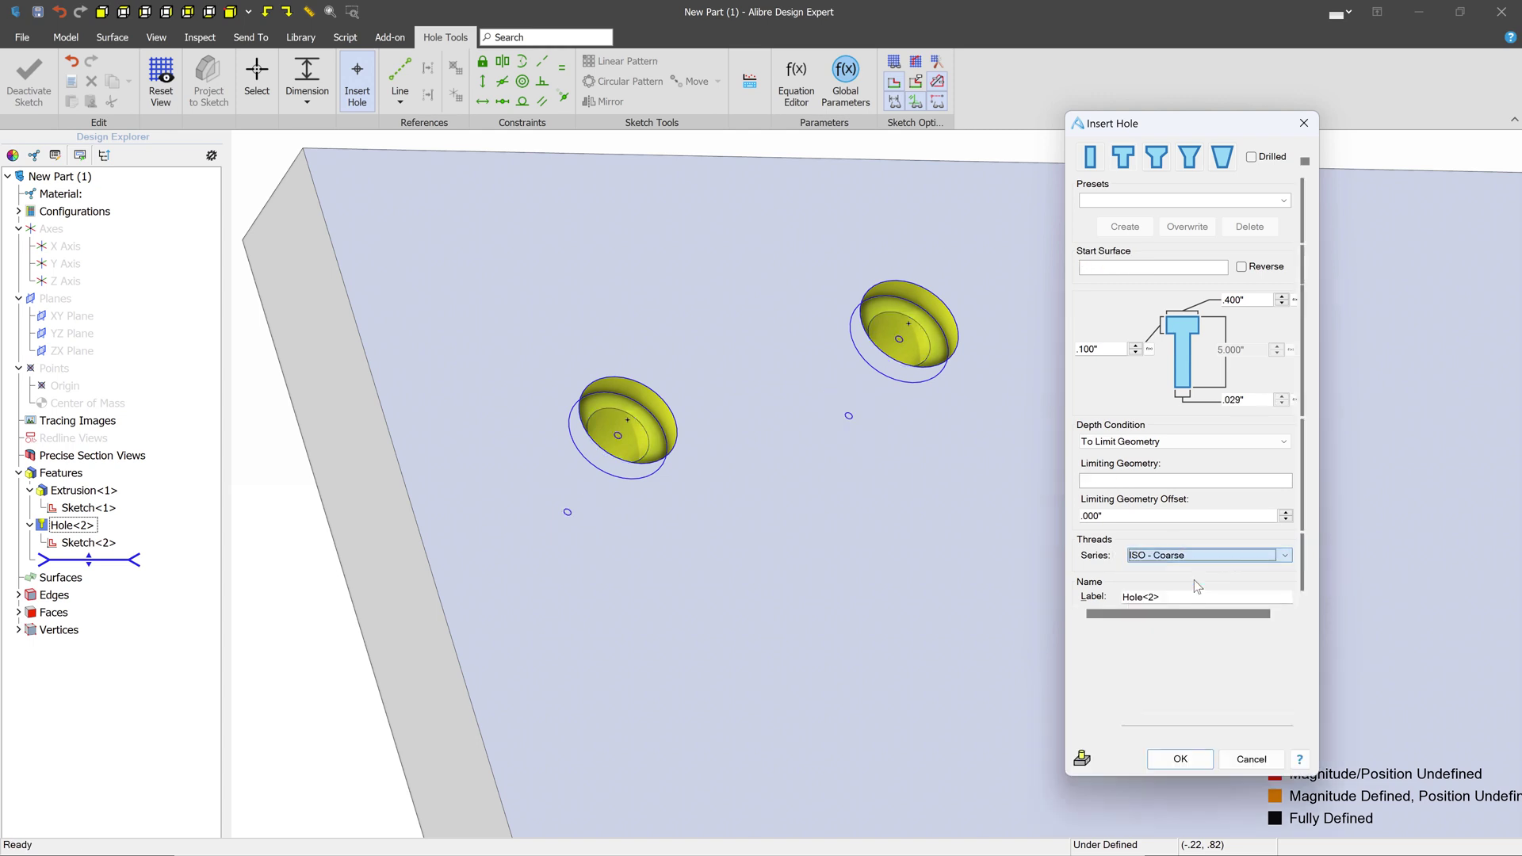
click(1256, 581)
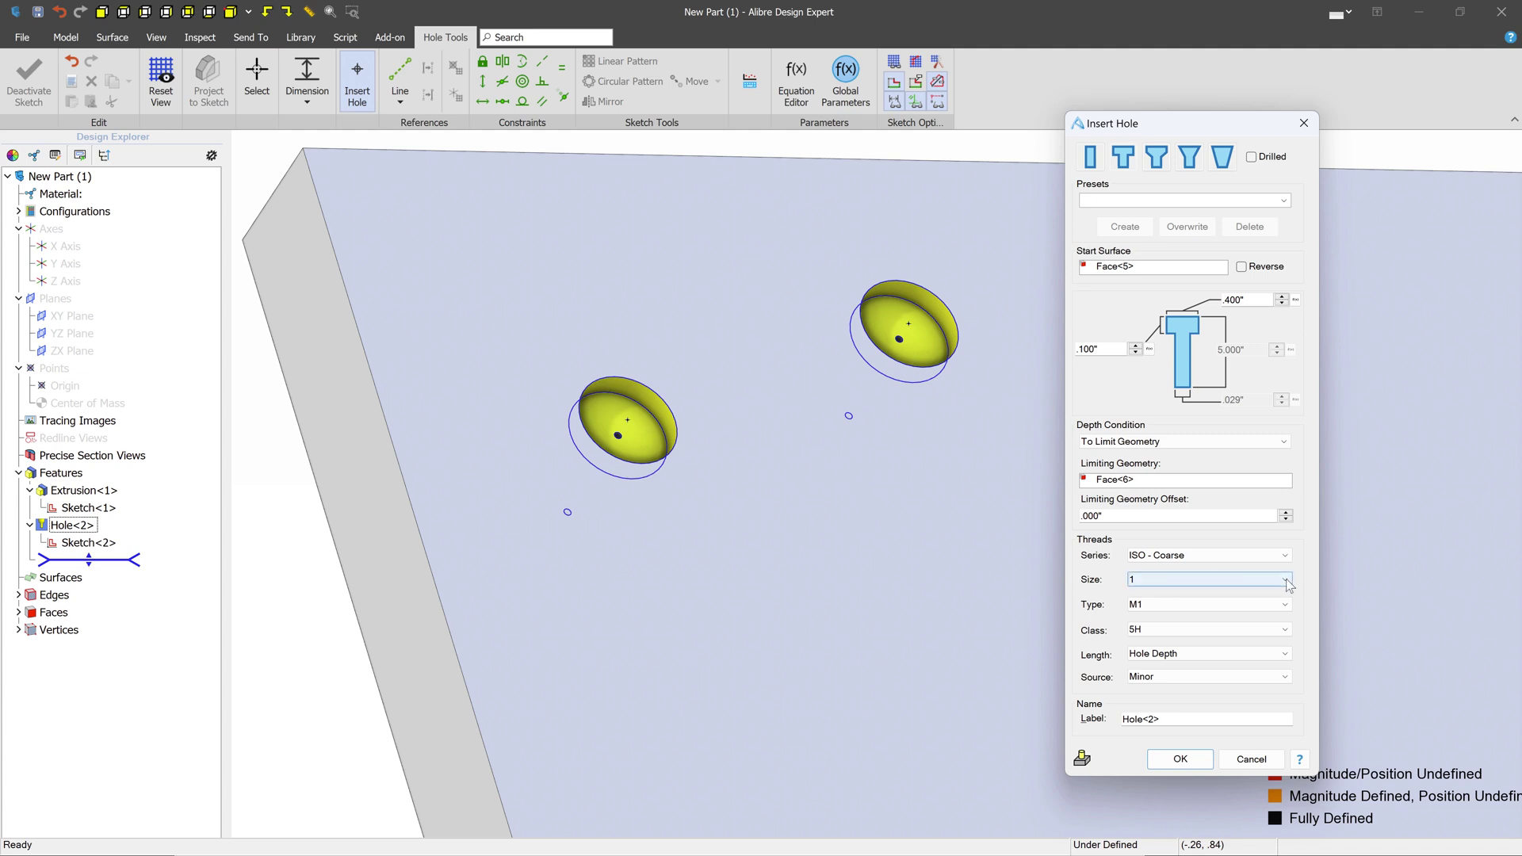
click(1284, 579)
click(1202, 383)
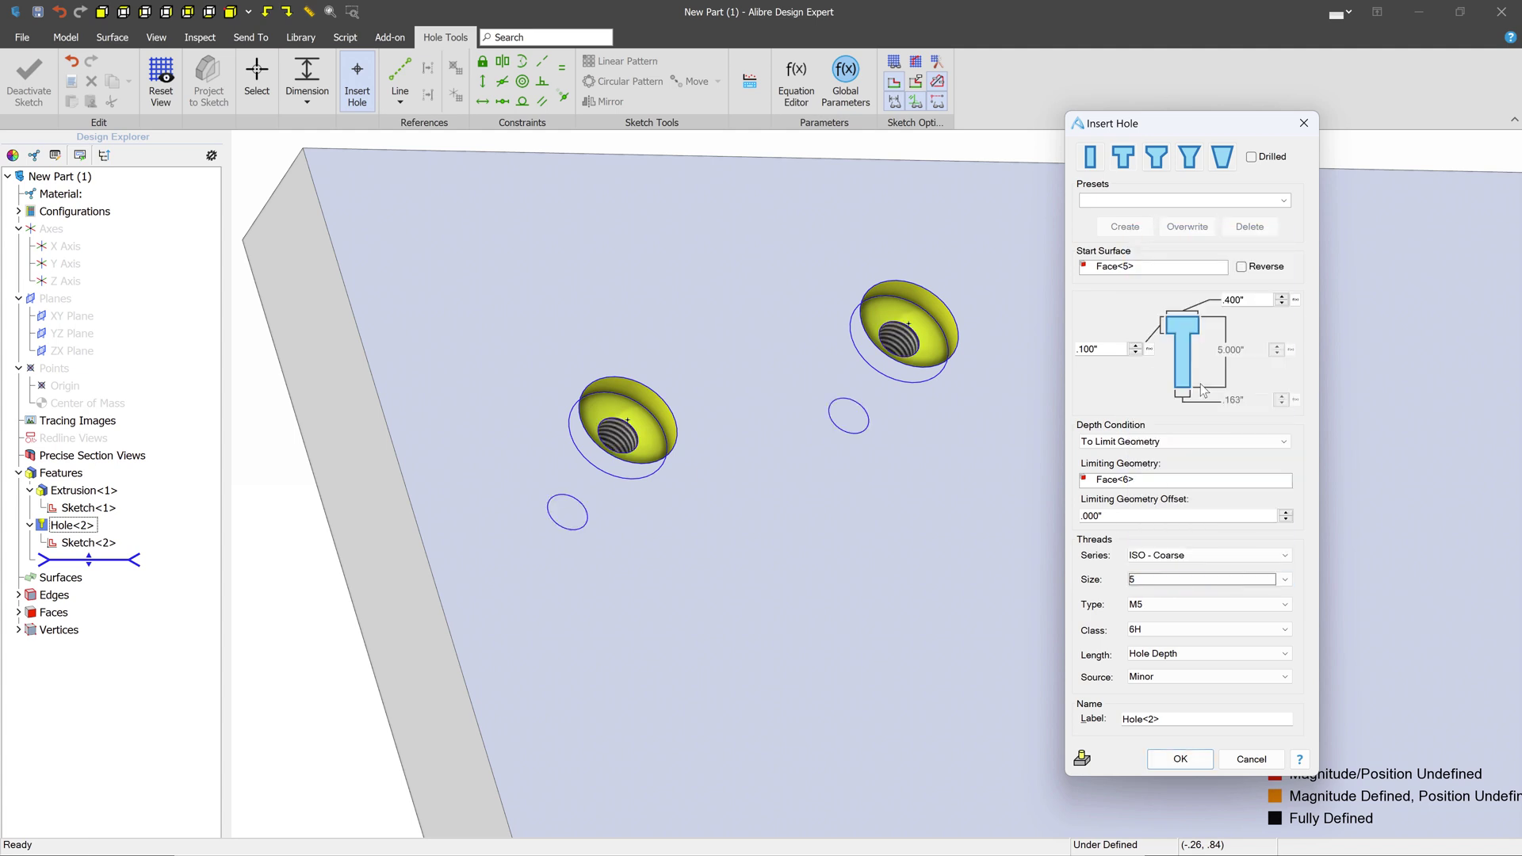
click(1284, 604)
click(1268, 616)
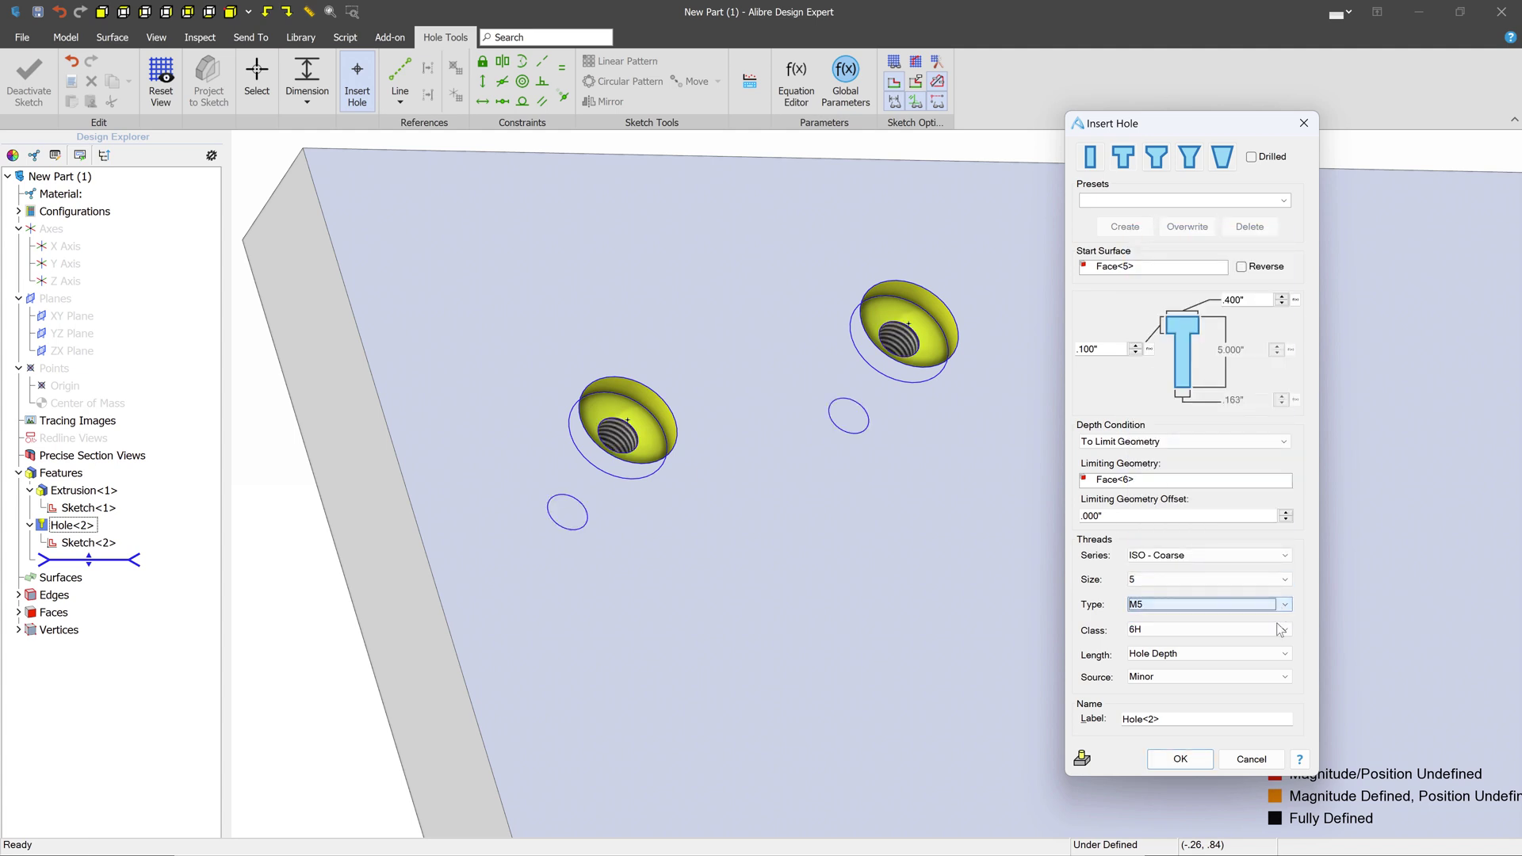
click(1283, 629)
click(1288, 628)
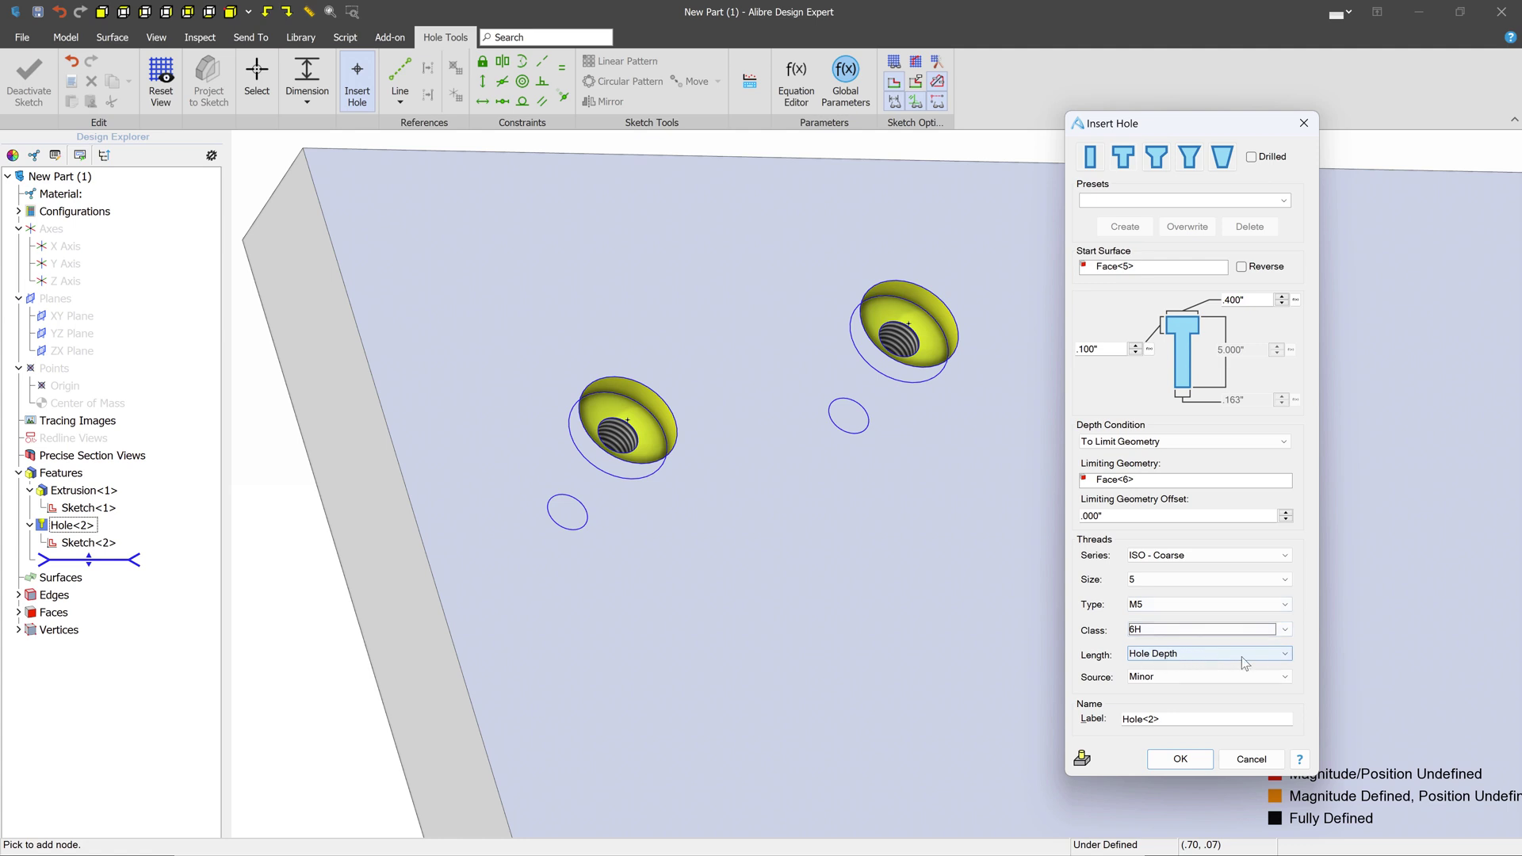
click(1286, 656)
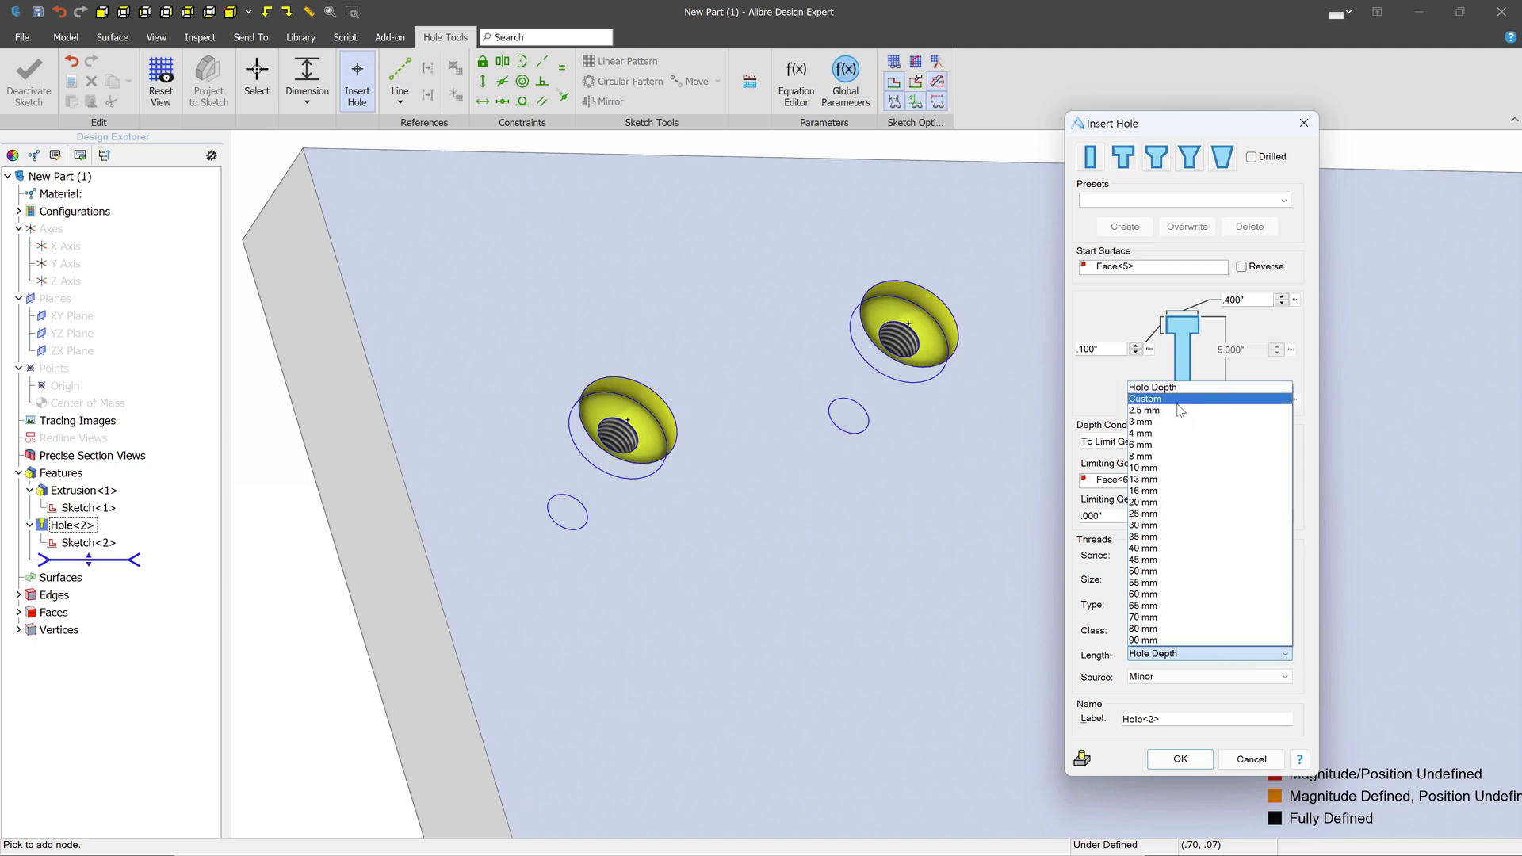
Keep Hole Depth thread length and dimension the left hole 1.000 from the block's left edge
click(730, 520)
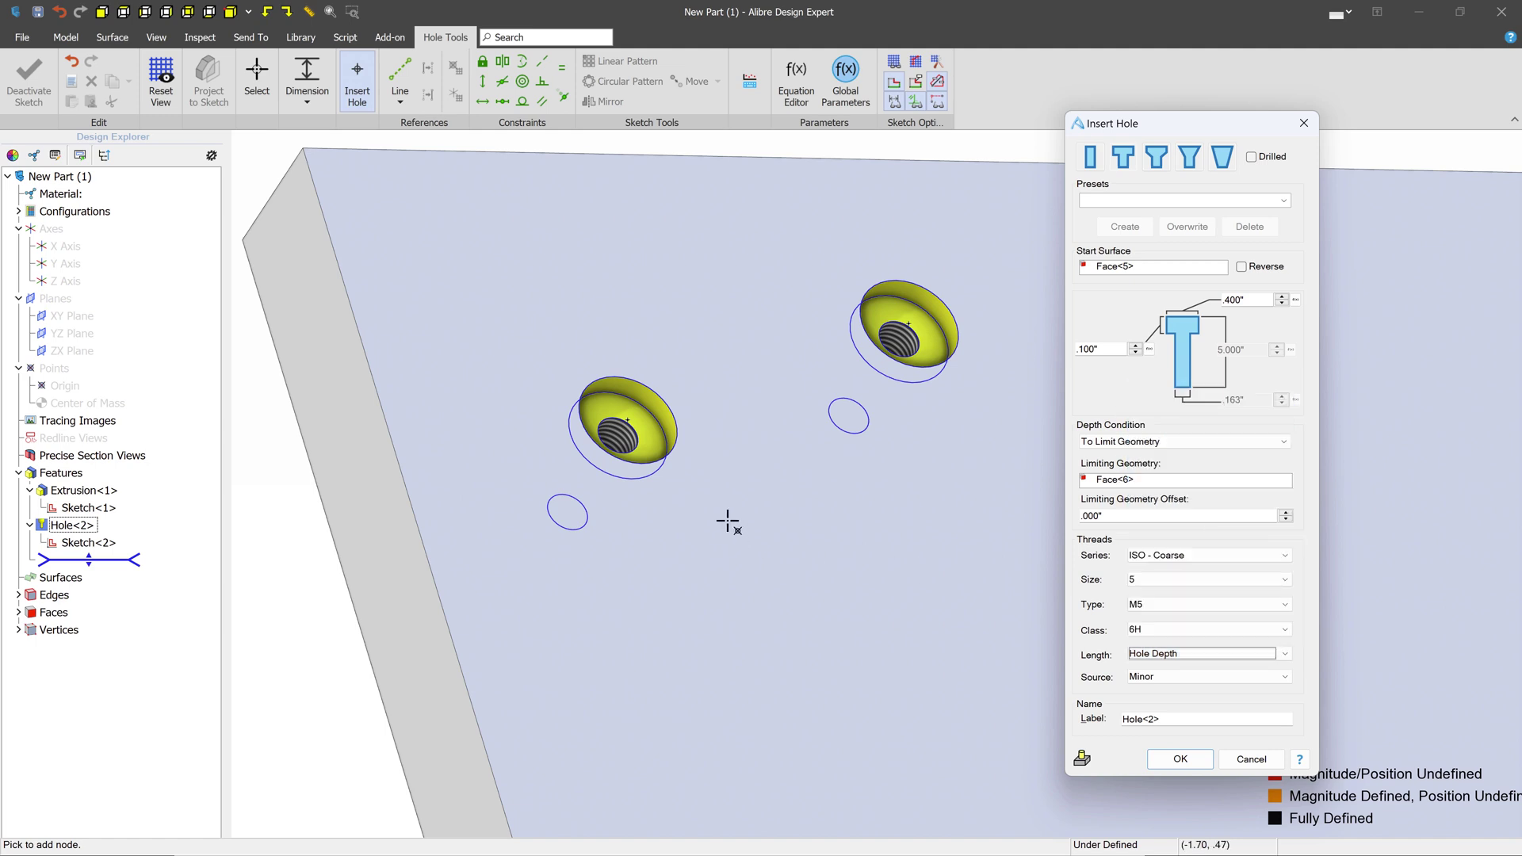
mouse_move(720, 404)
right_down()
mouse_move(778, 450)
mouse_move(695, 472)
mouse_move(695, 453)
right_up()
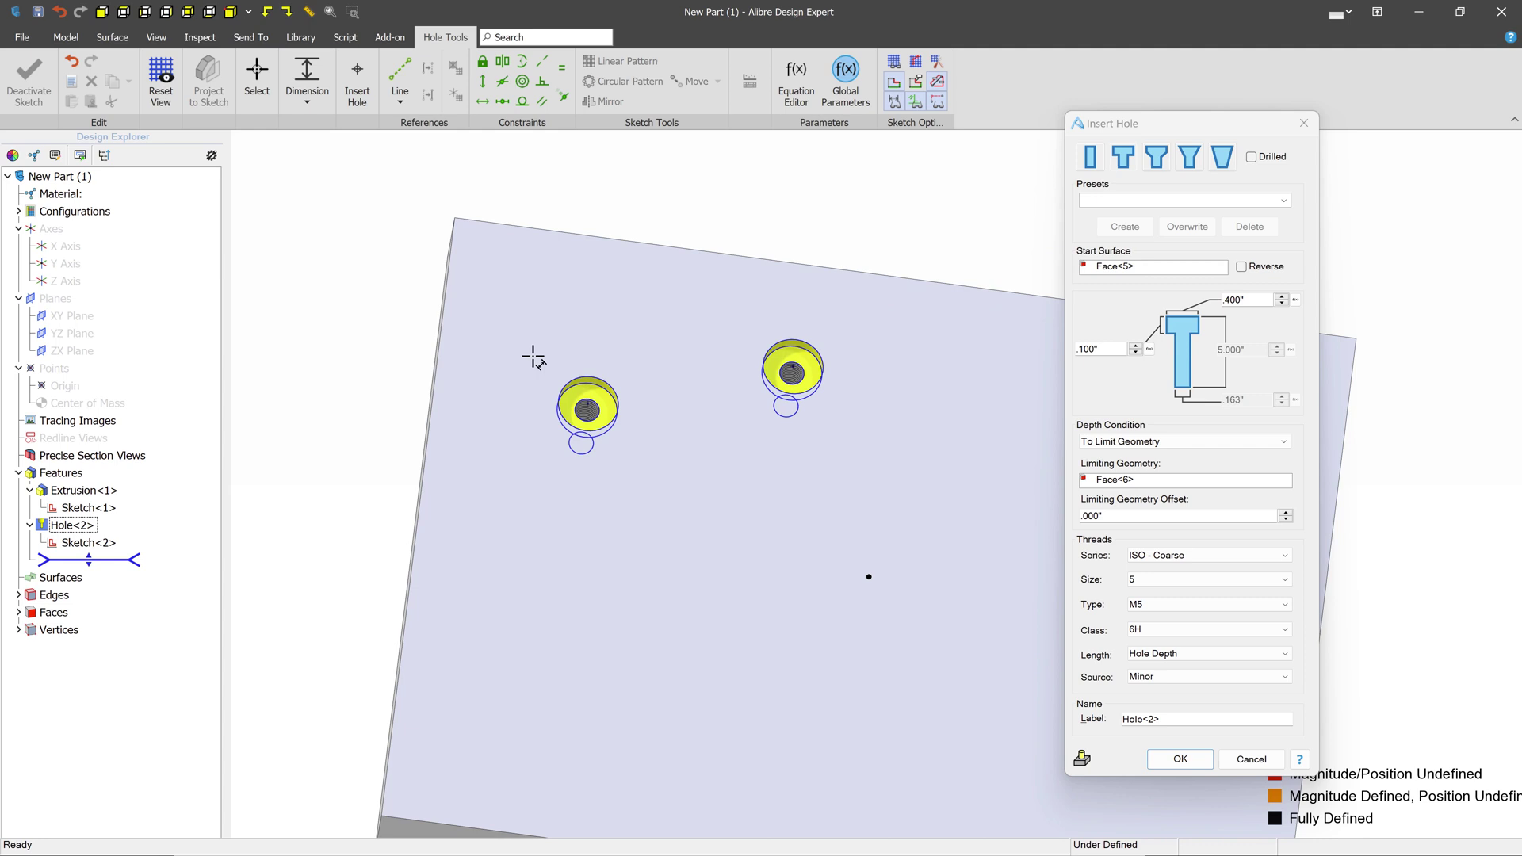
click(588, 409)
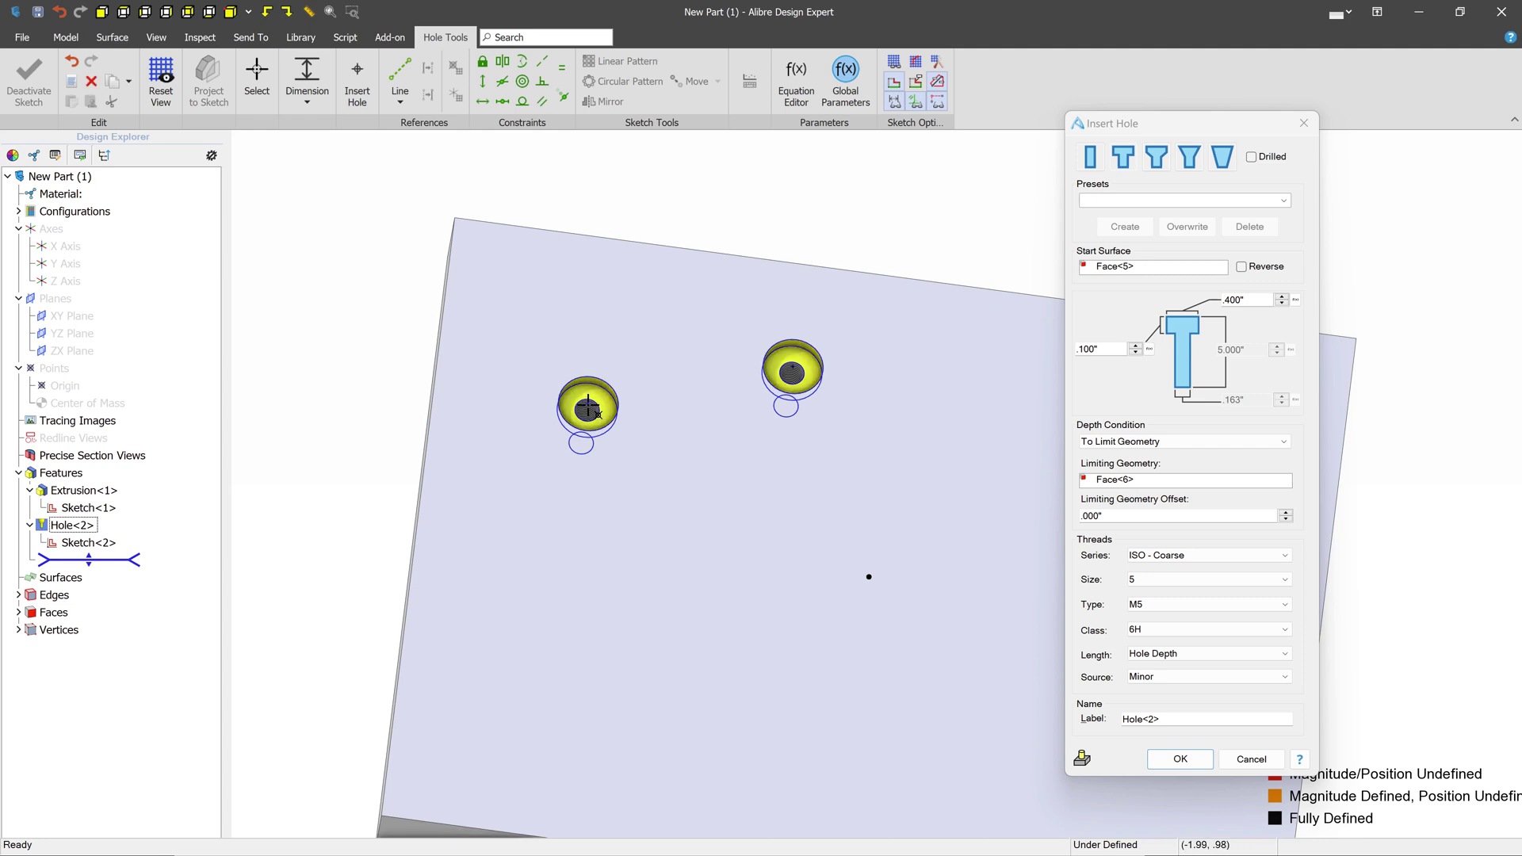
click(452, 397)
click(531, 192)
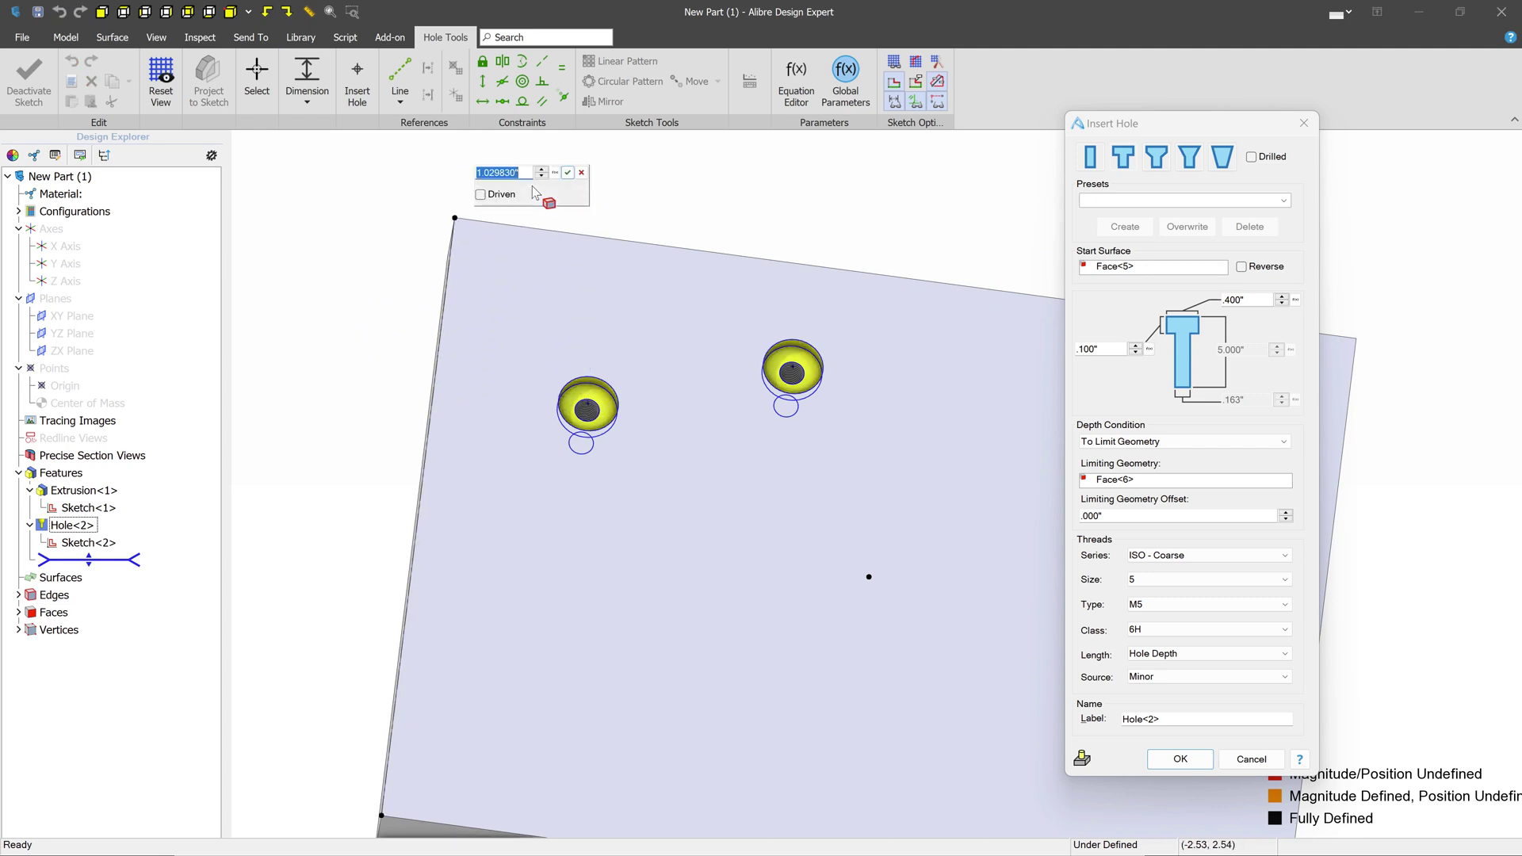
text(1)
key(Return)
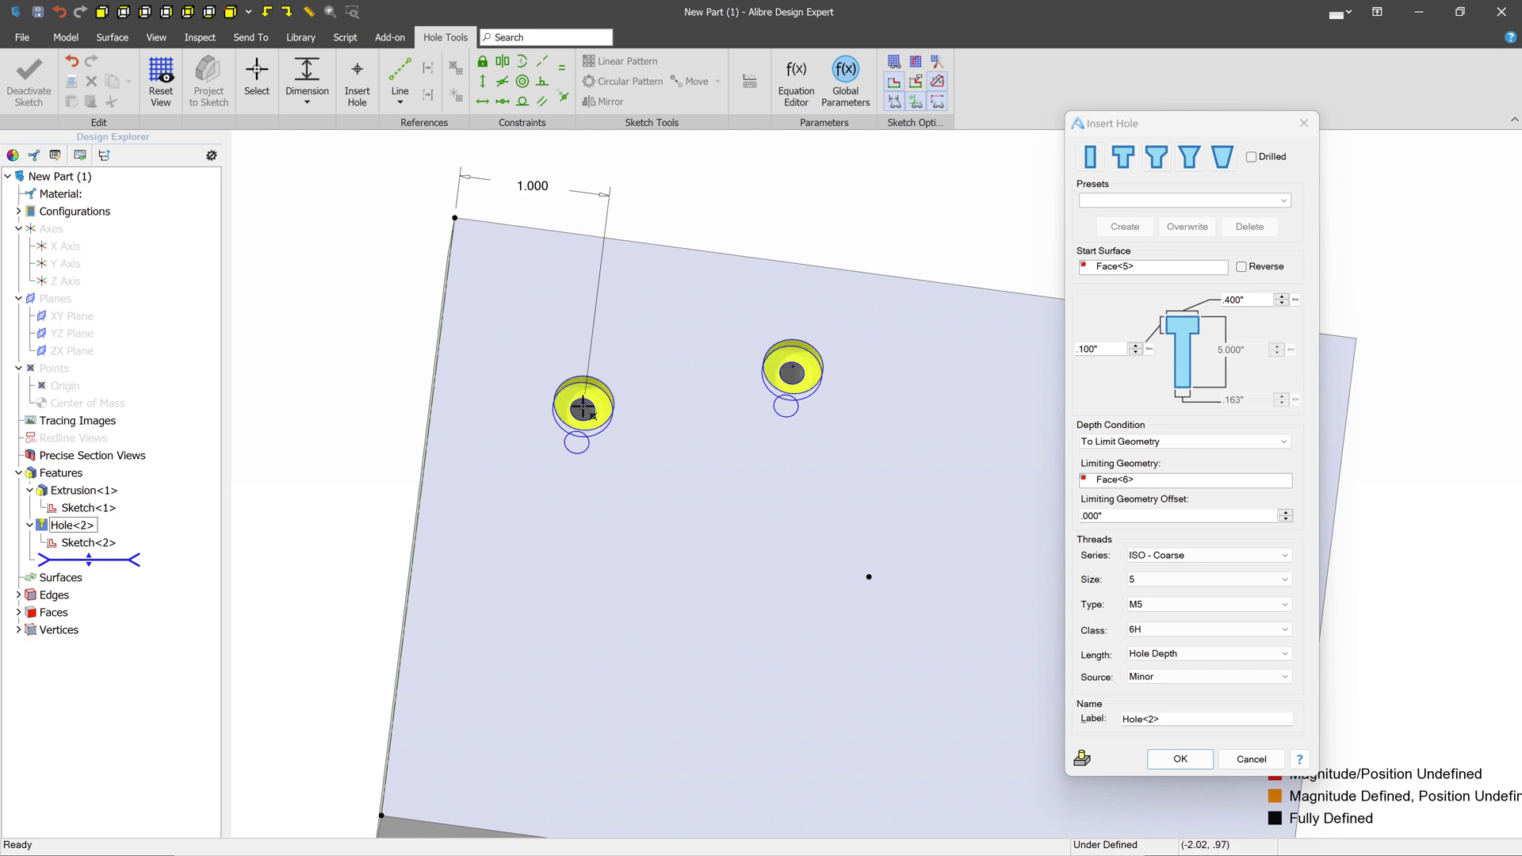
Space the second hole 1.500 from the first and constrain both centres horizontally
click(583, 408)
click(791, 373)
click(707, 301)
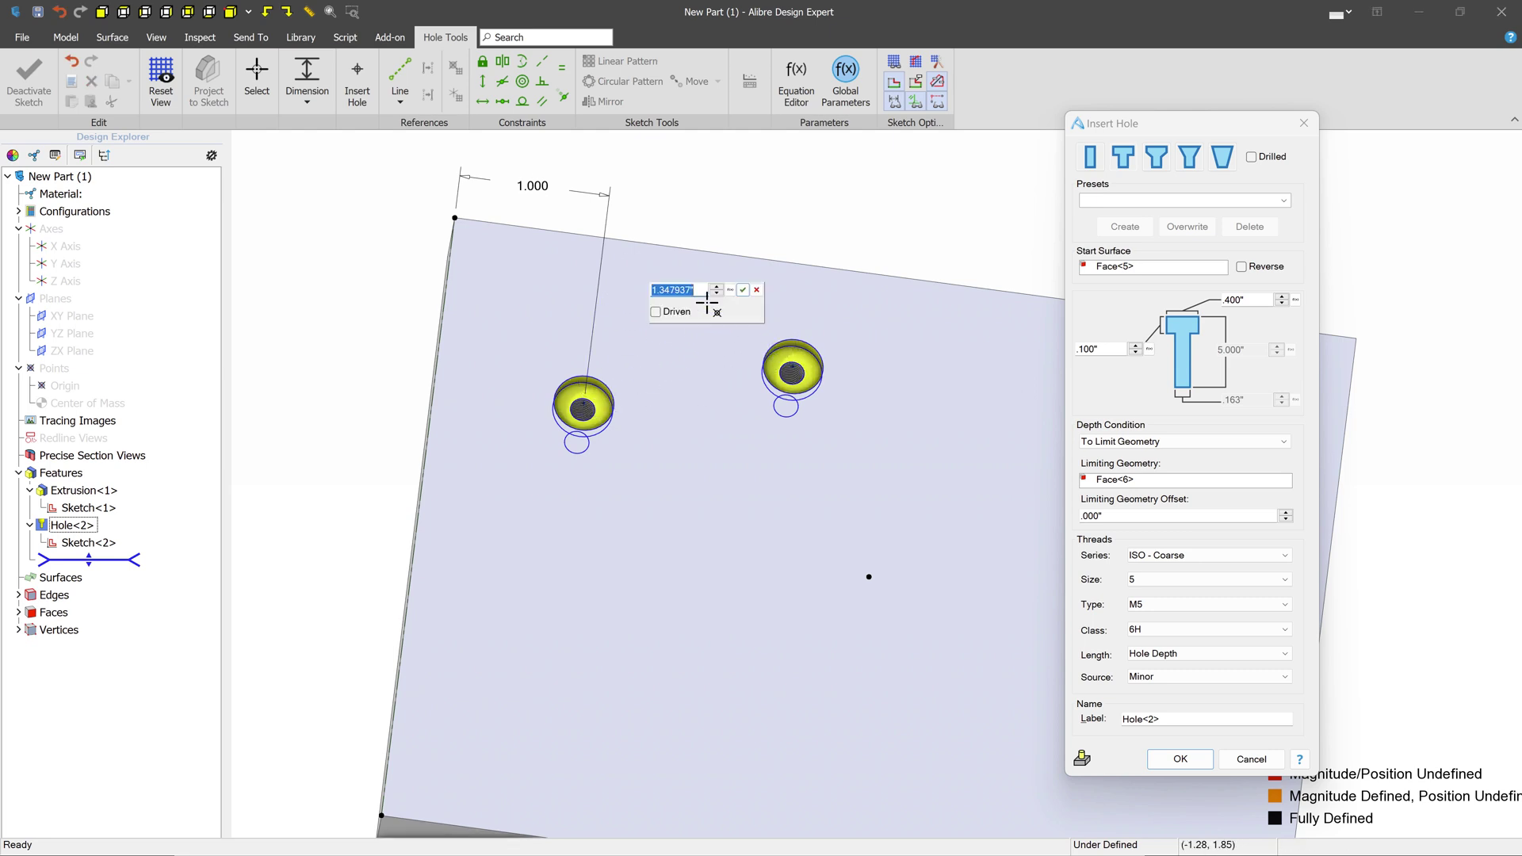
text(1.5)
key(Return)
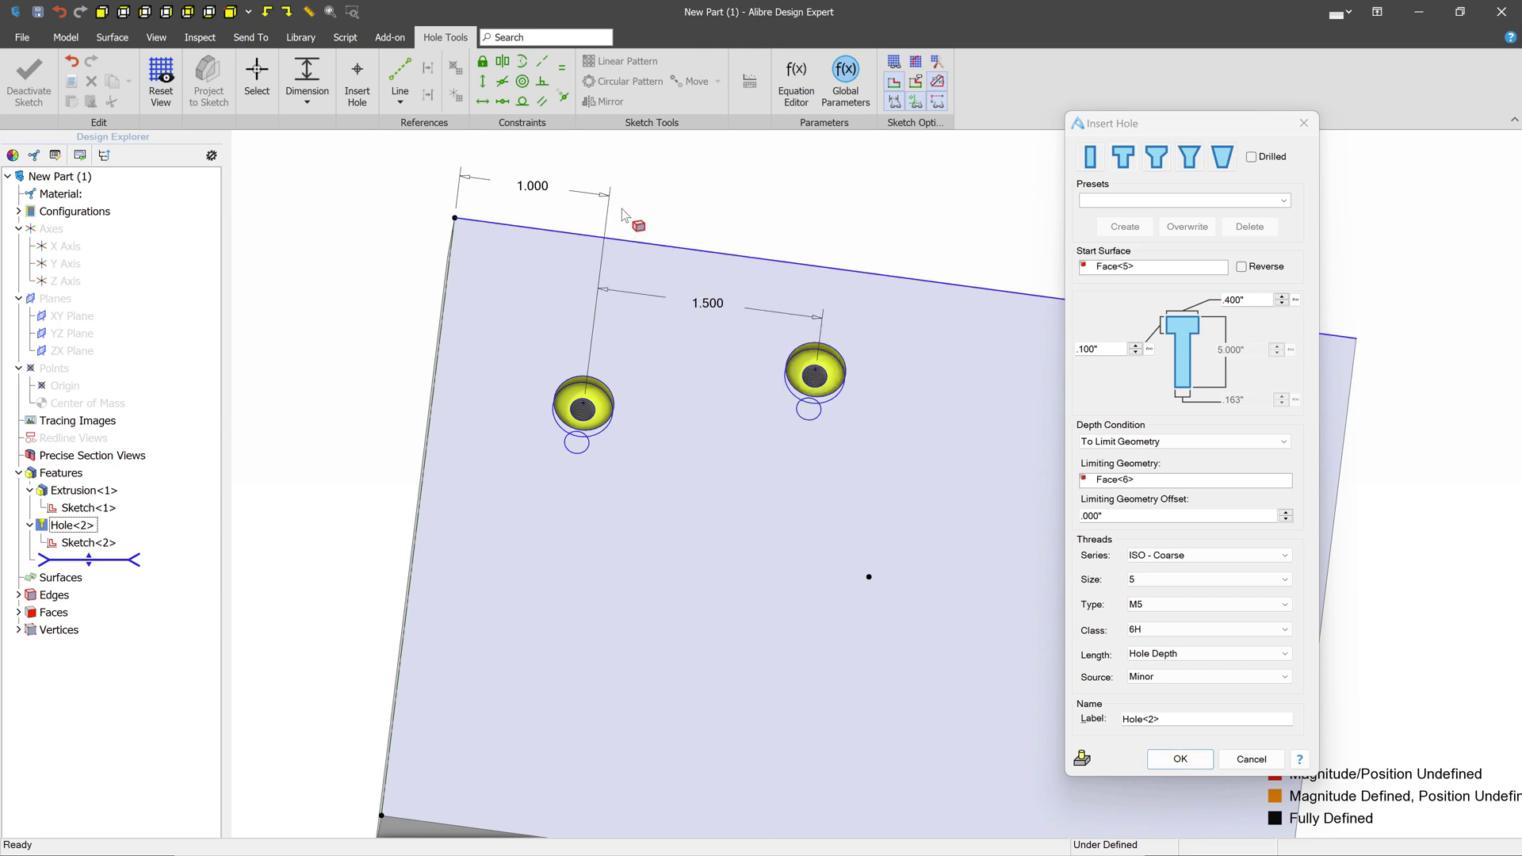
click(482, 101)
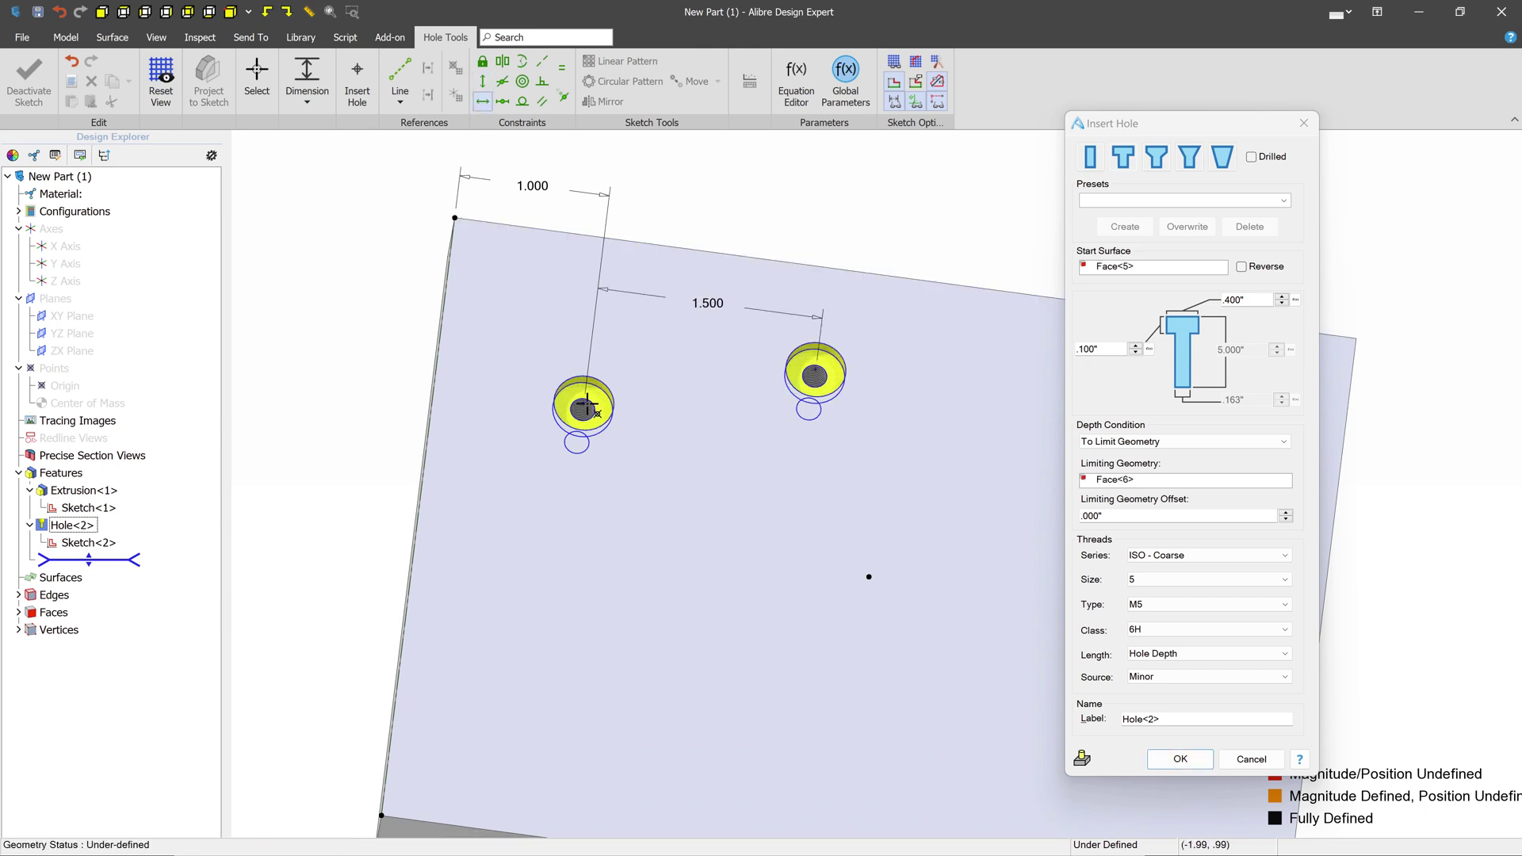
click(585, 408)
click(815, 371)
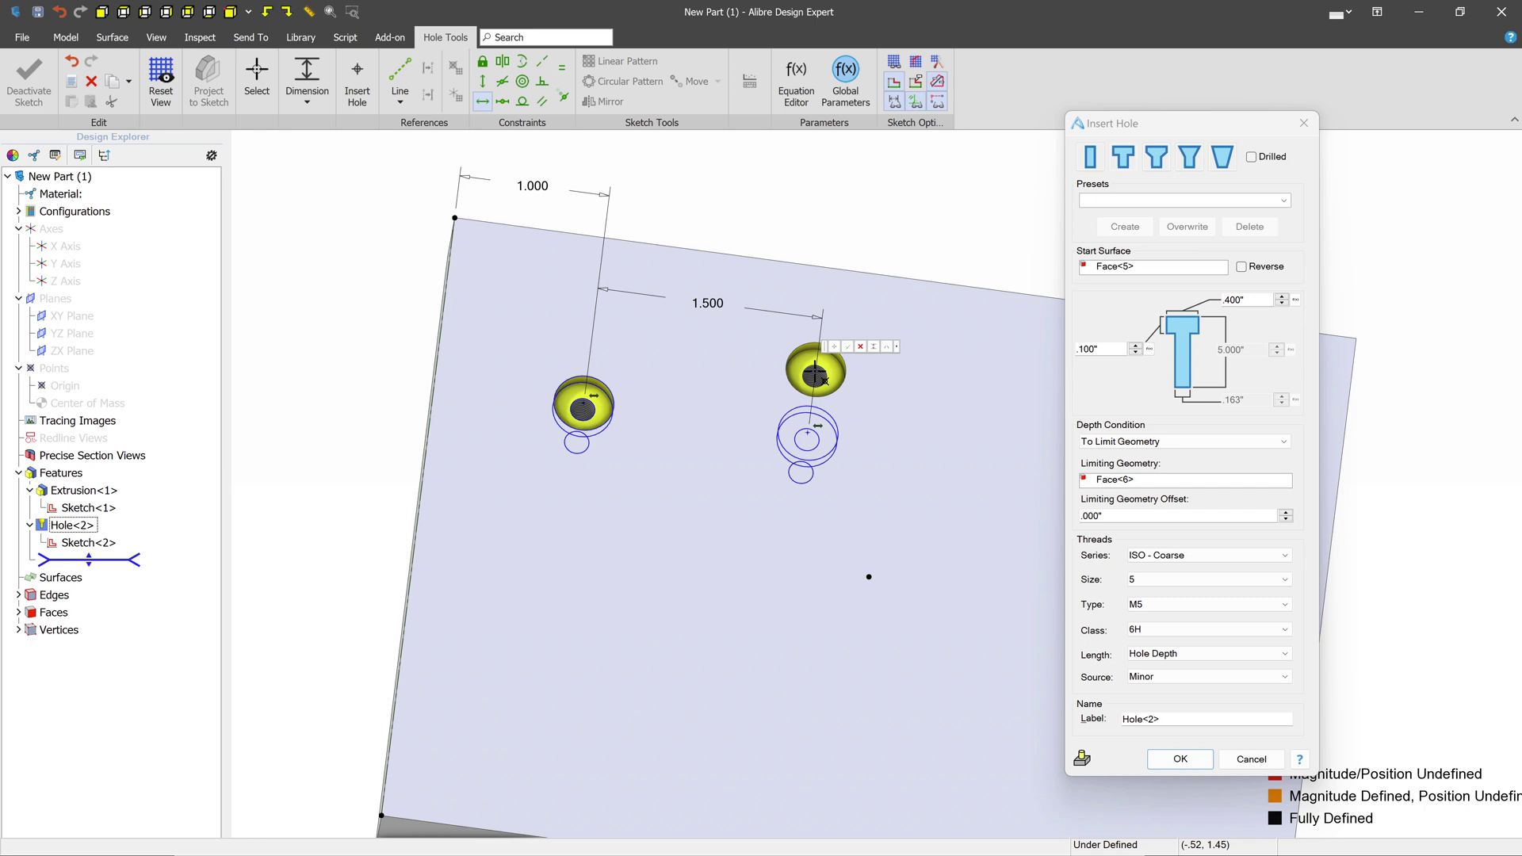
Add three more hole points (lower left, lower middle, right of the pair) and confirm Hole<2>
scroll(886, 273, down, 2)
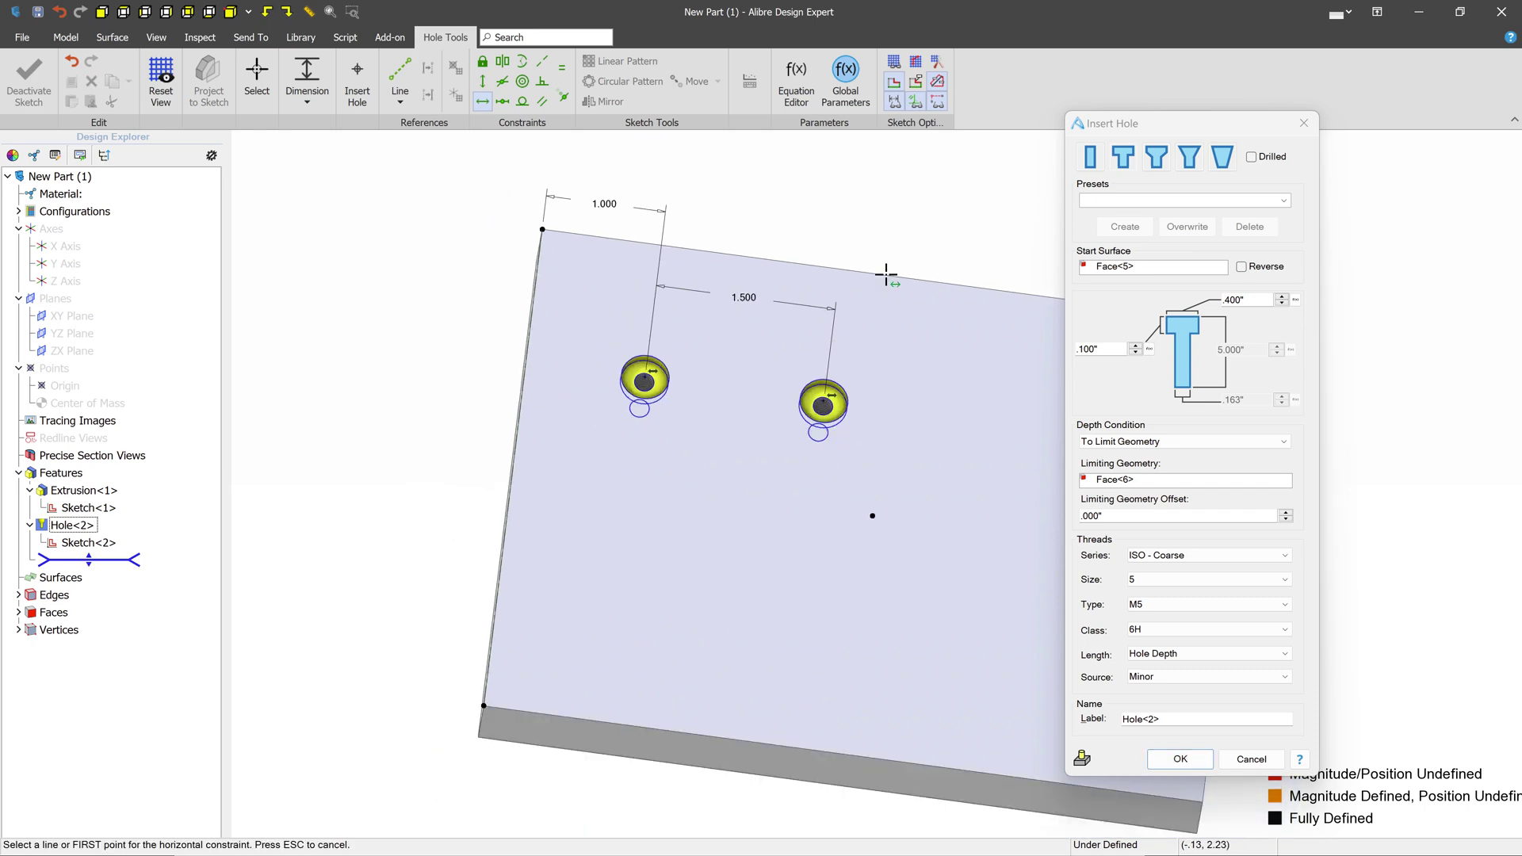
click(359, 79)
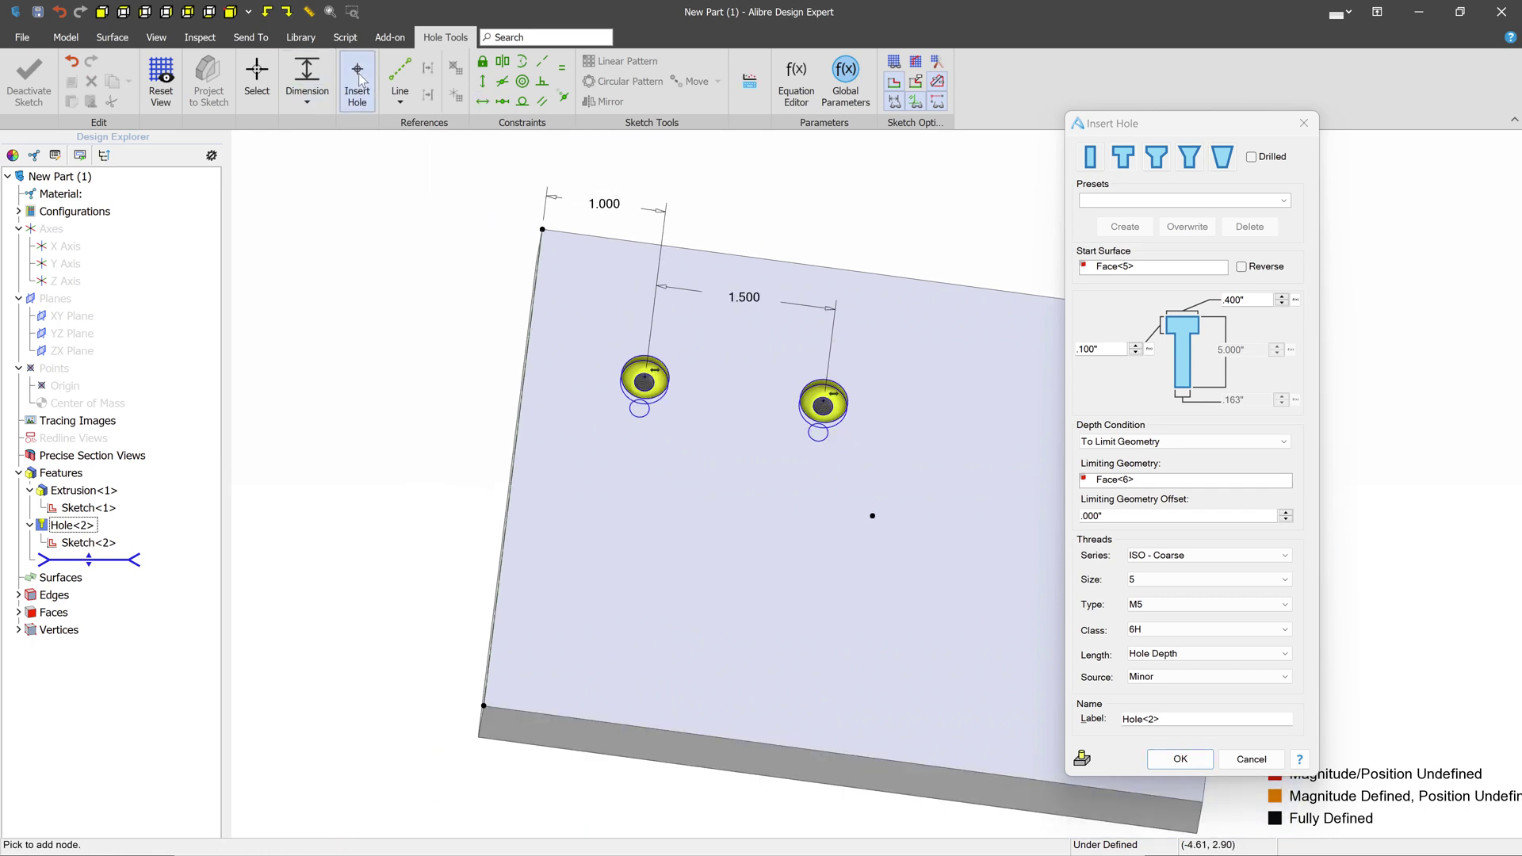
click(630, 499)
click(768, 517)
click(956, 412)
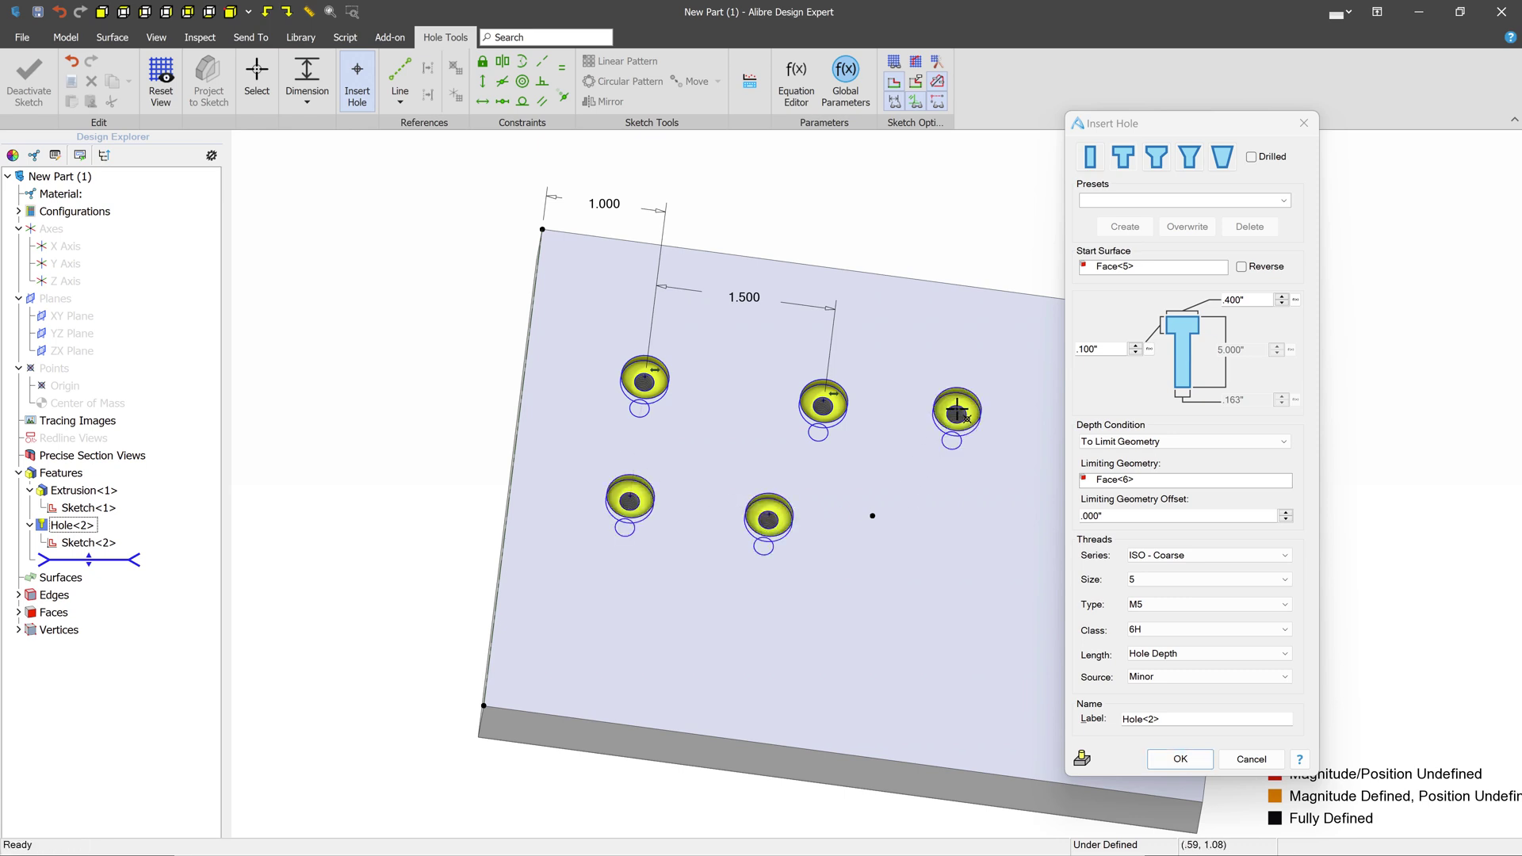
click(1184, 759)
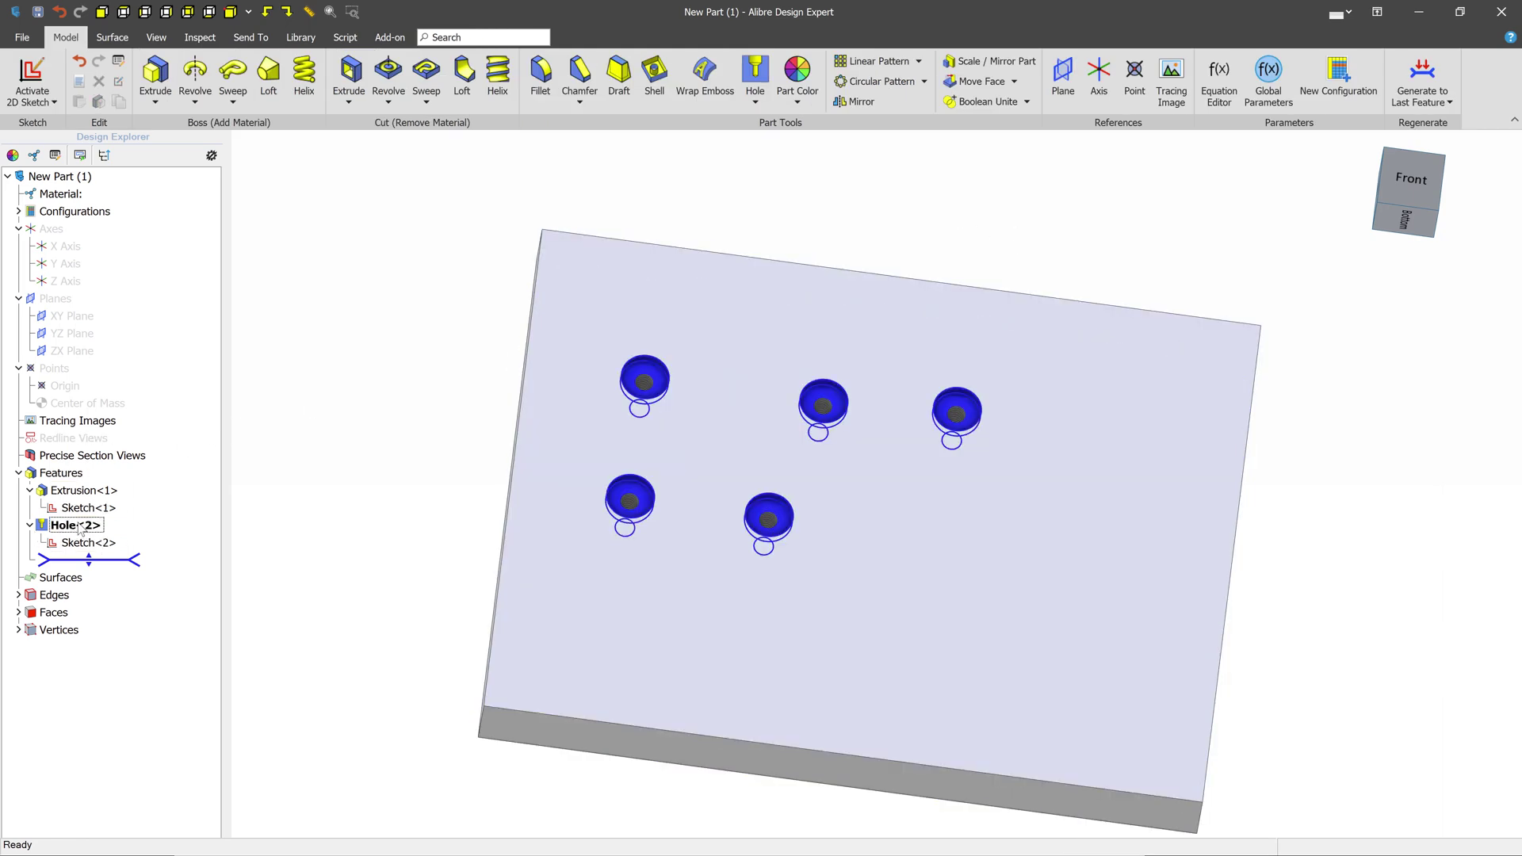
Edit Hole<2> and switch its five holes from Counterbore to Countersink
click(83, 545)
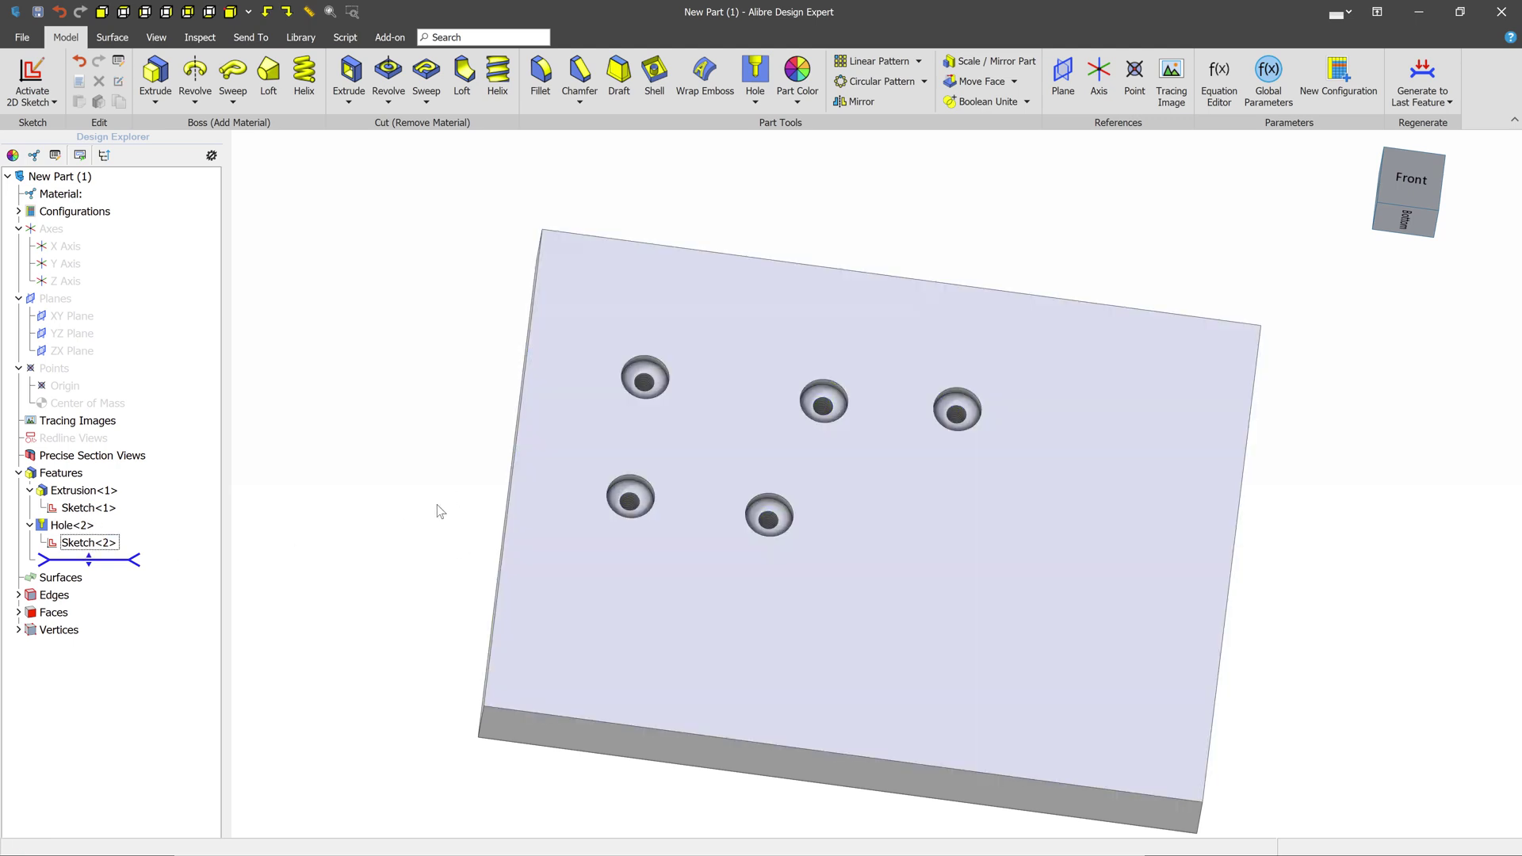
right_click(74, 529)
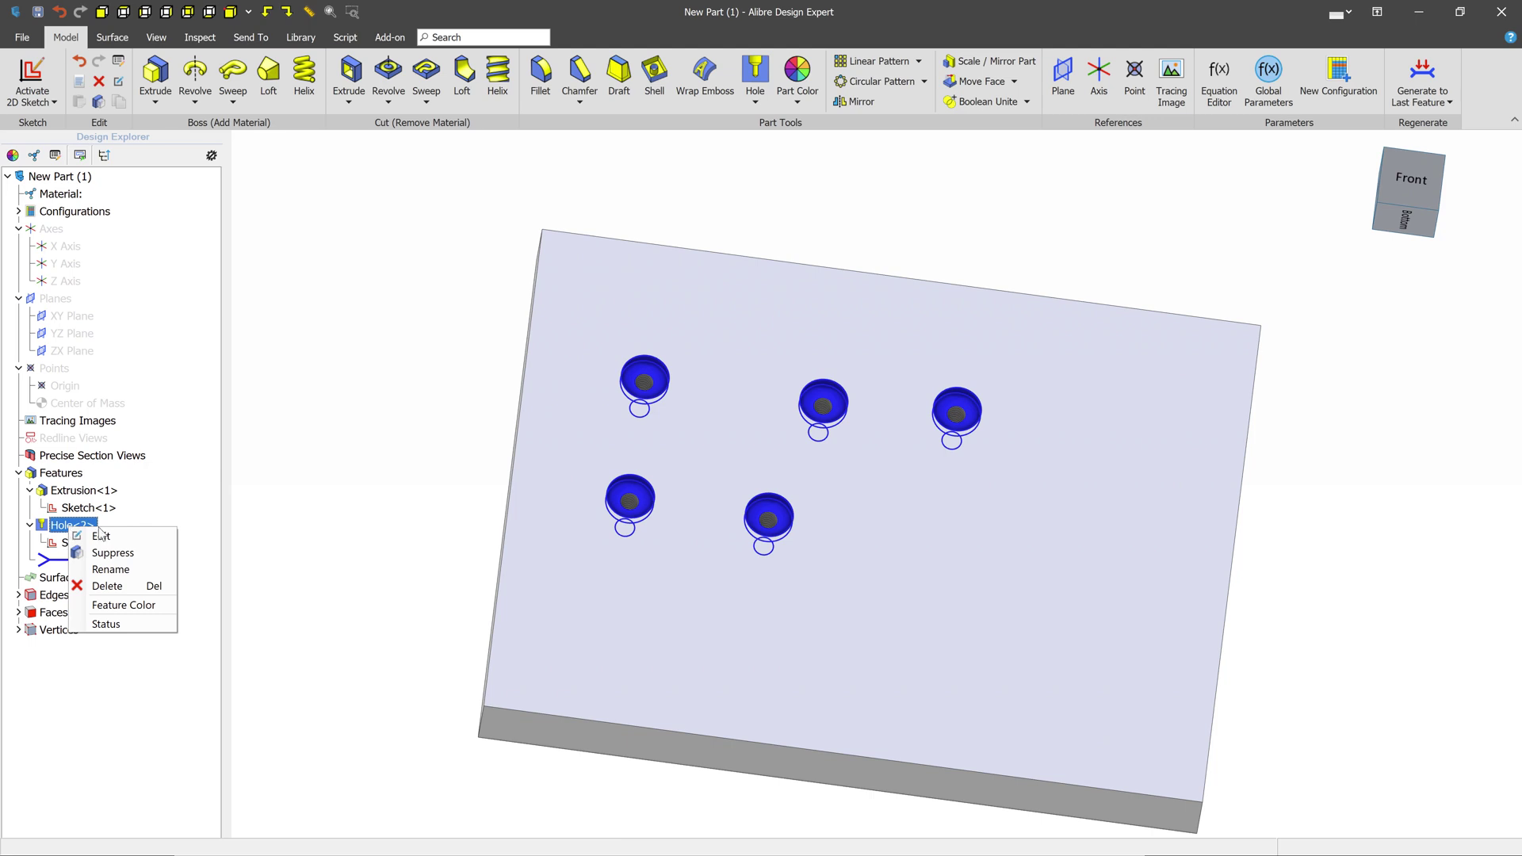
click(100, 536)
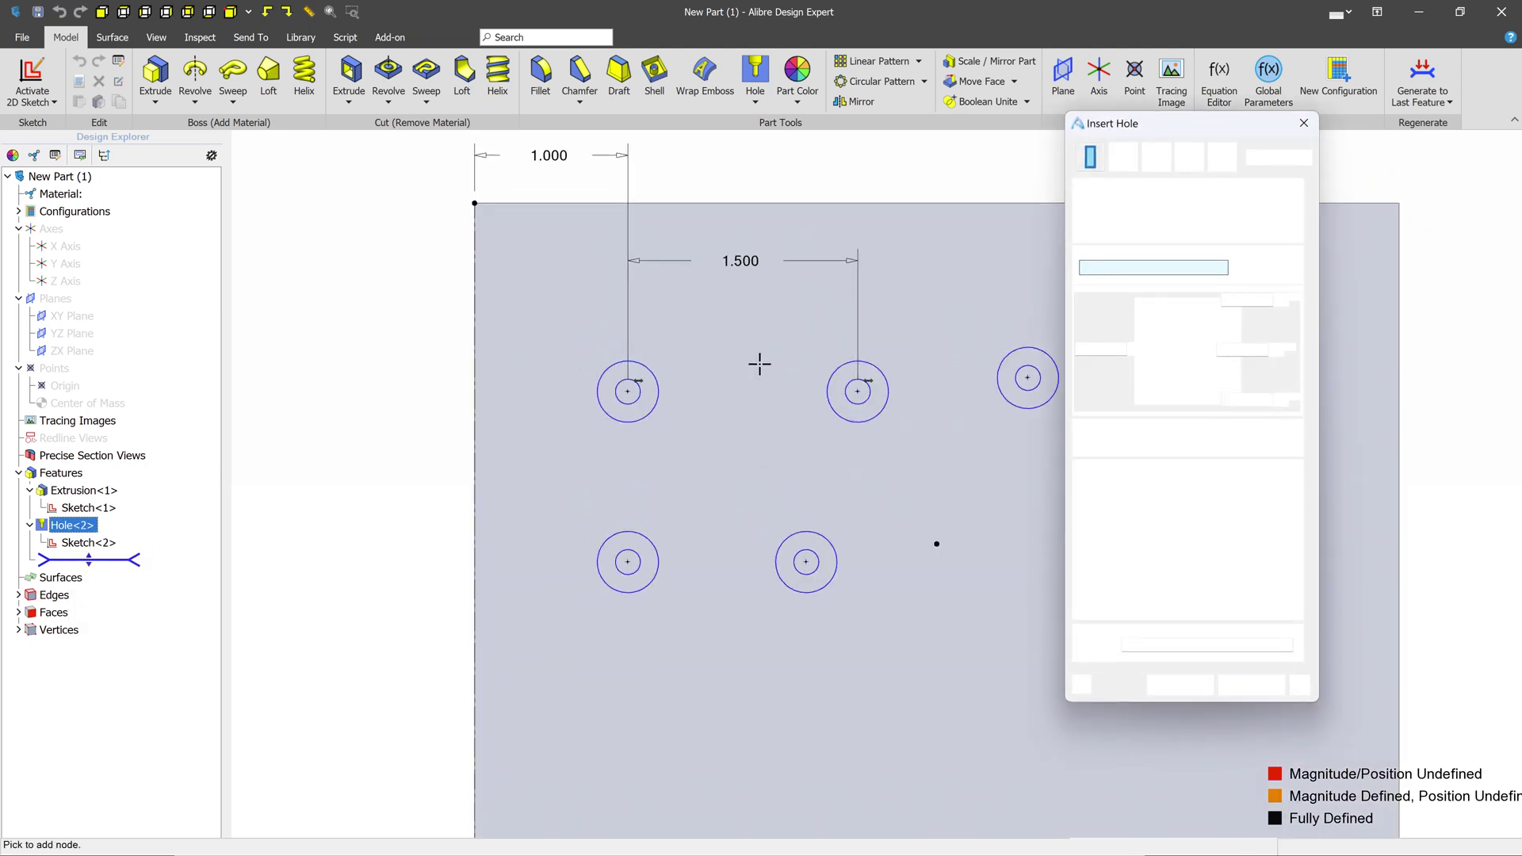
middle_drag(806, 452, 908, 515)
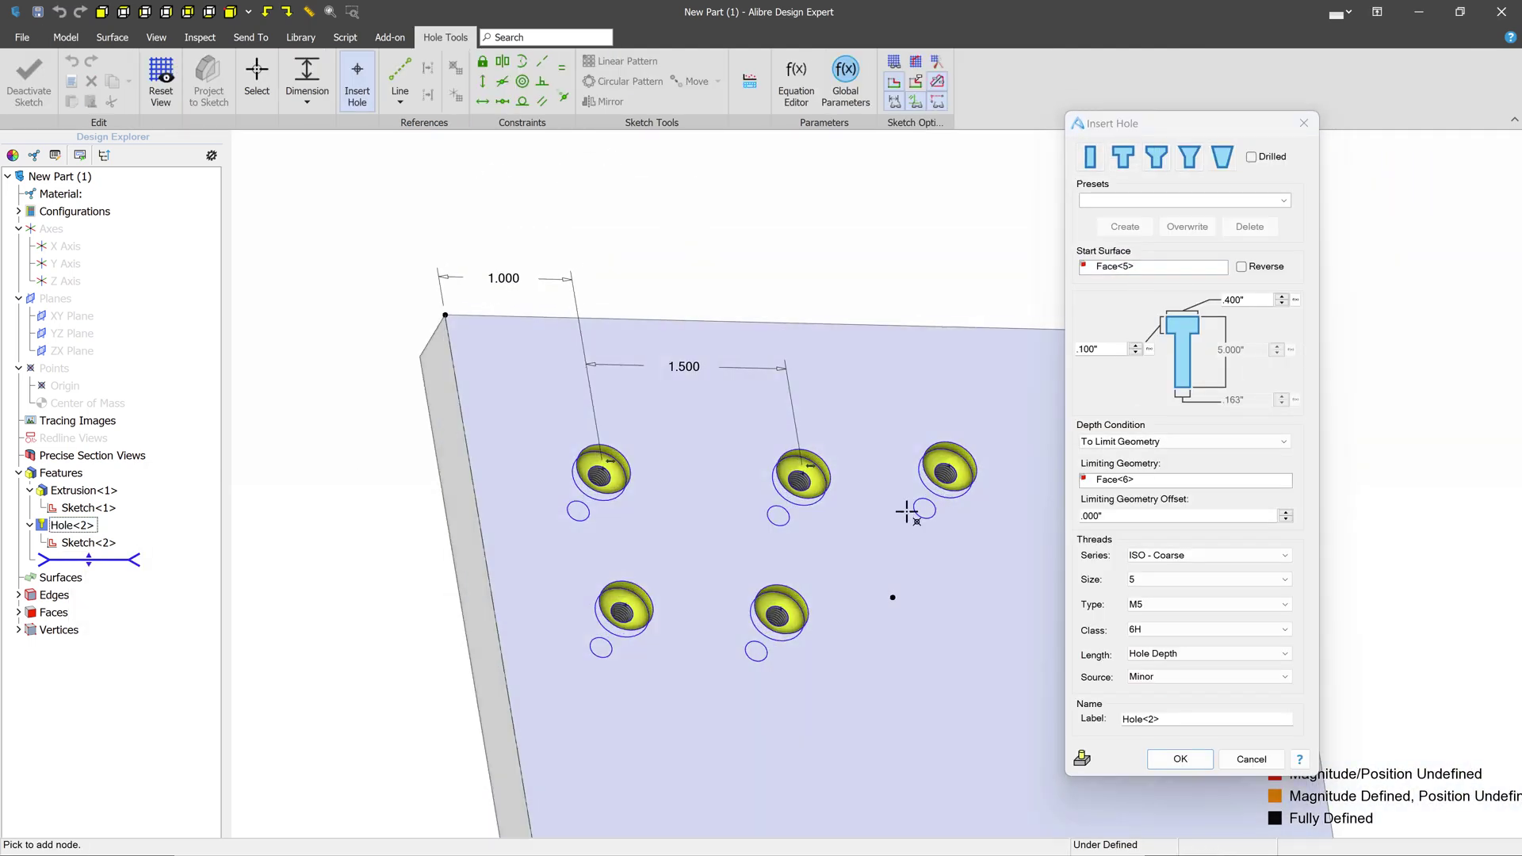
scroll(880, 517, up, 3)
click(1154, 159)
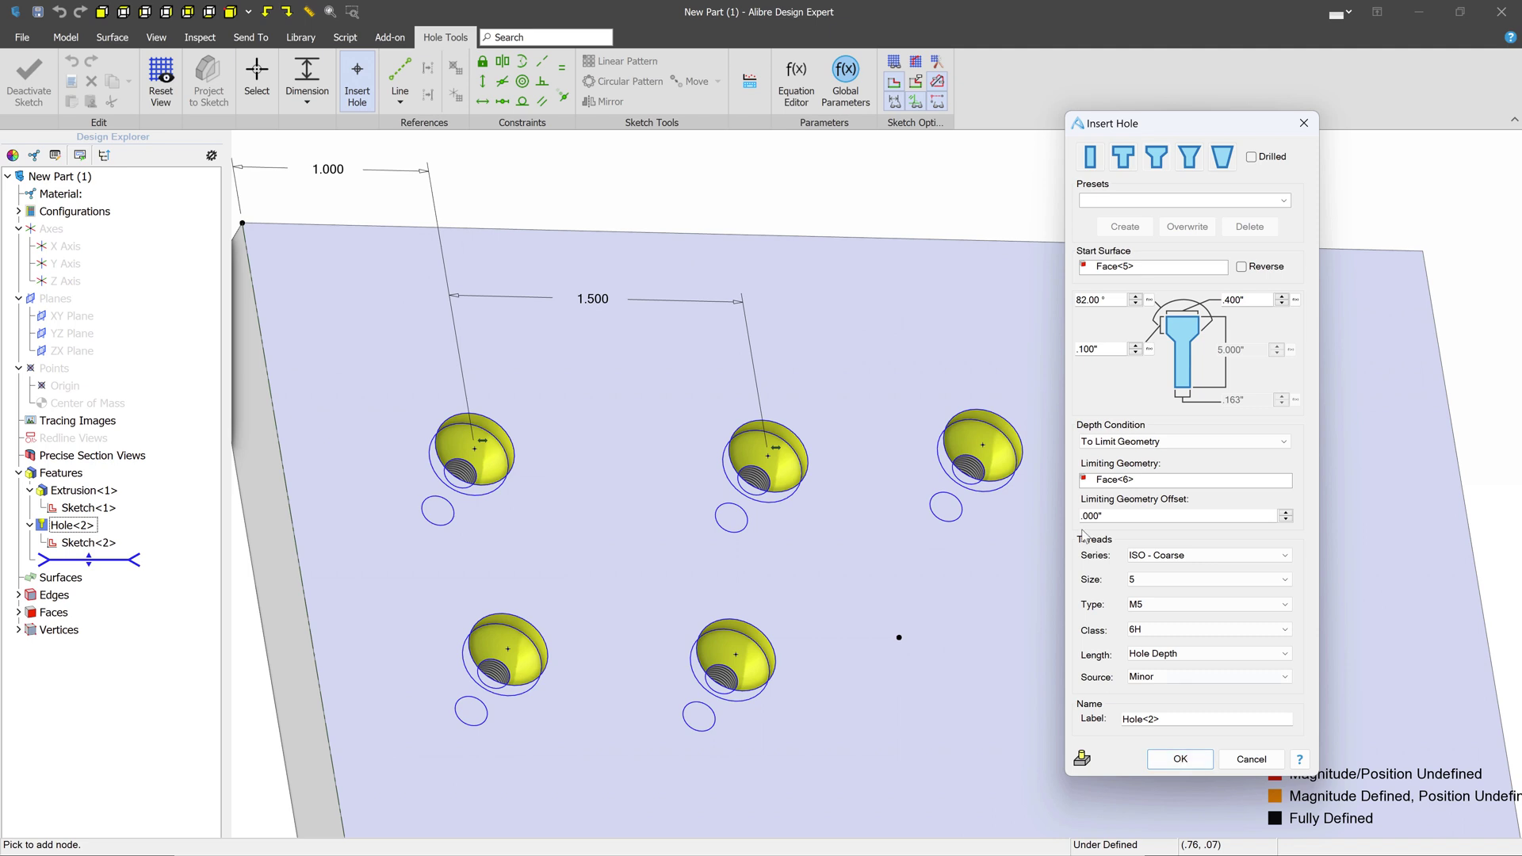
click(1179, 758)
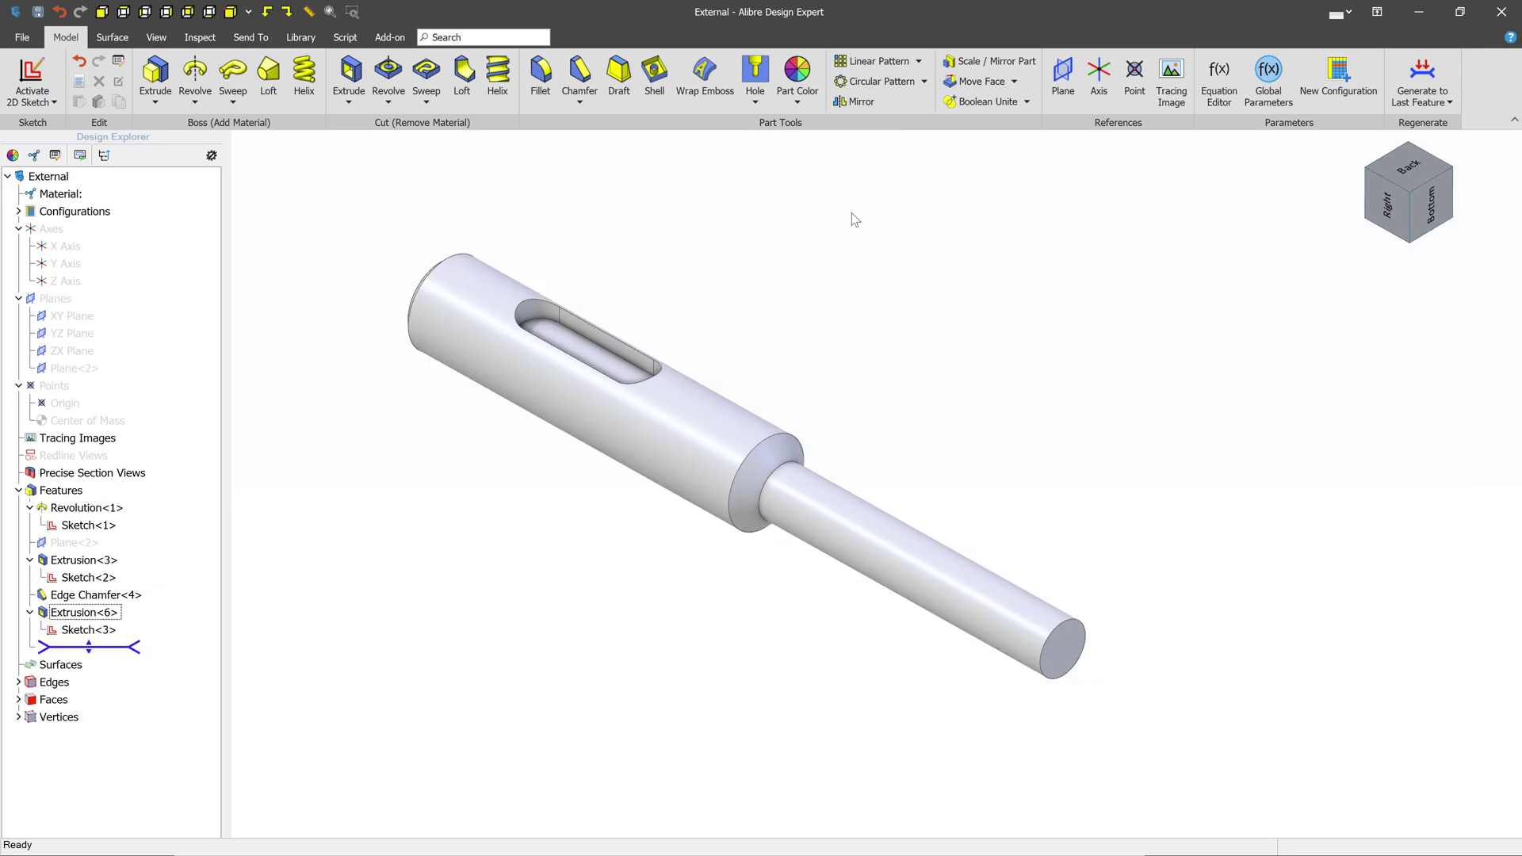
Add an External Thread to the shaft's narrow end edge, keeping size 0.25 (1/4-20 UNC)
click(759, 105)
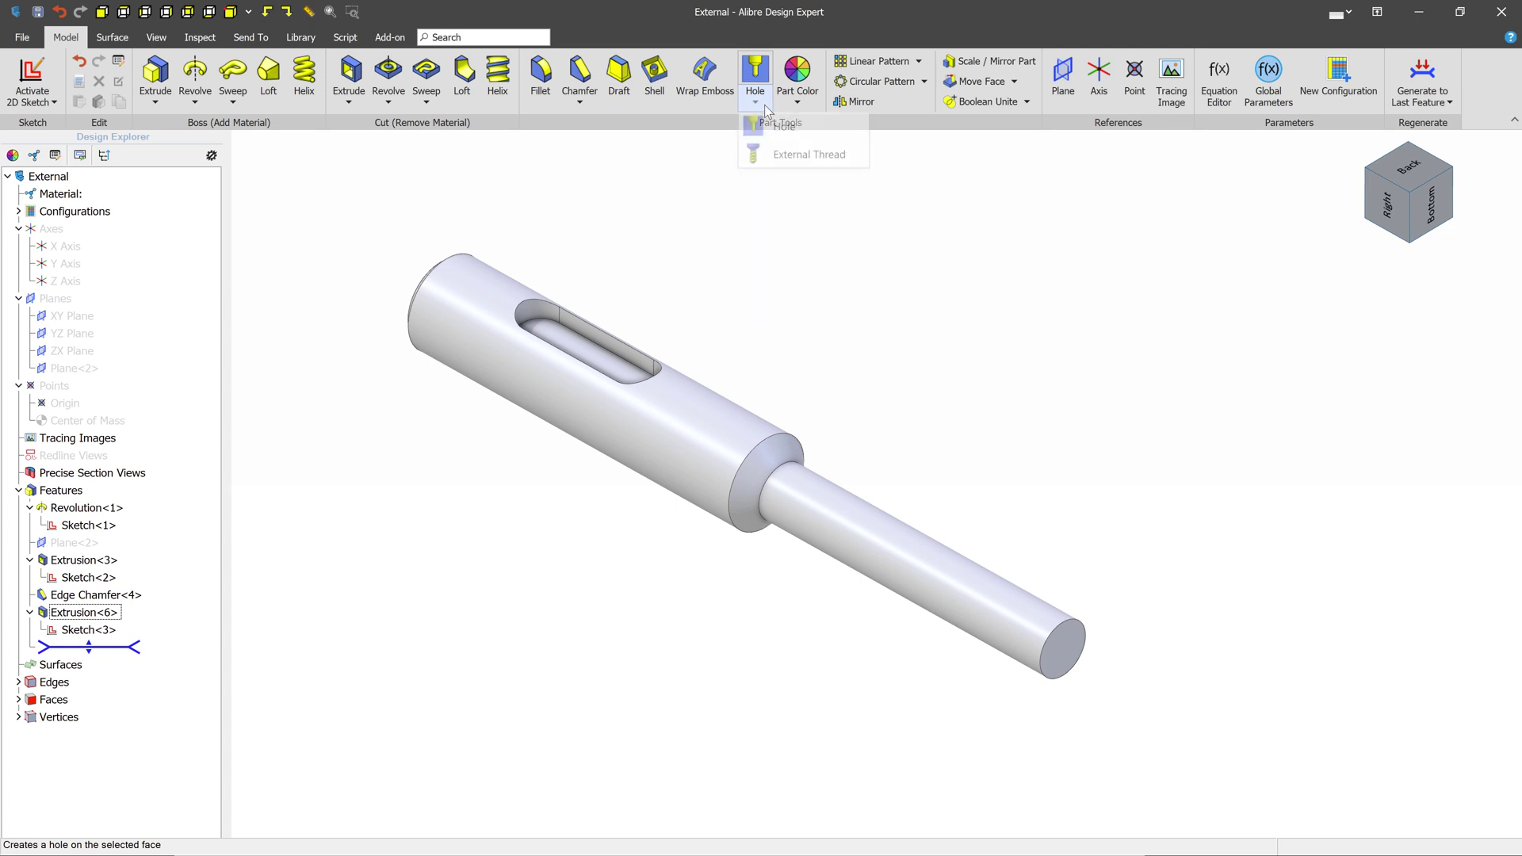
click(845, 153)
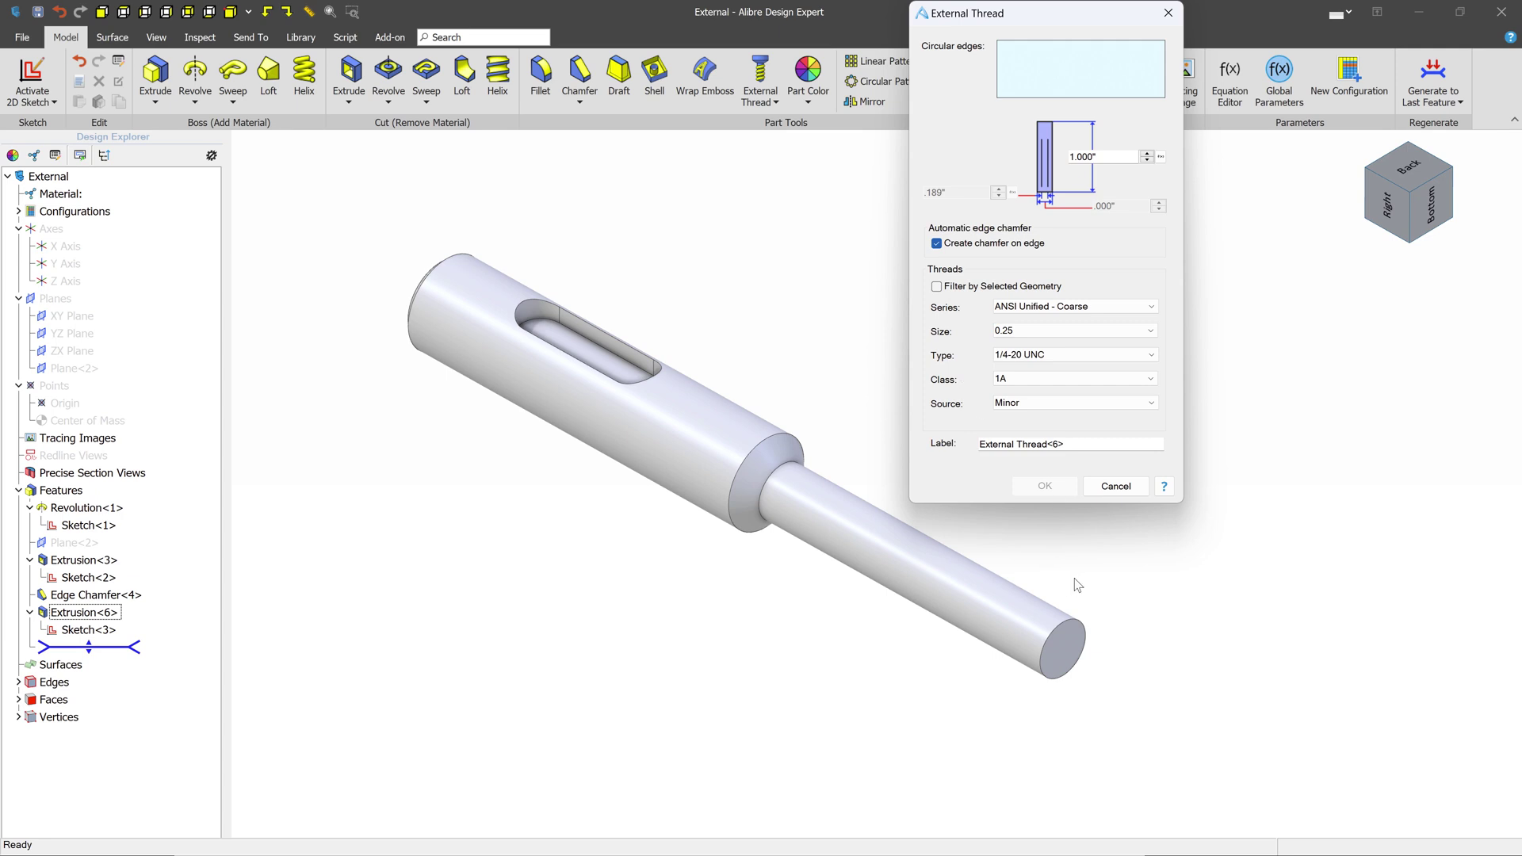
click(1064, 621)
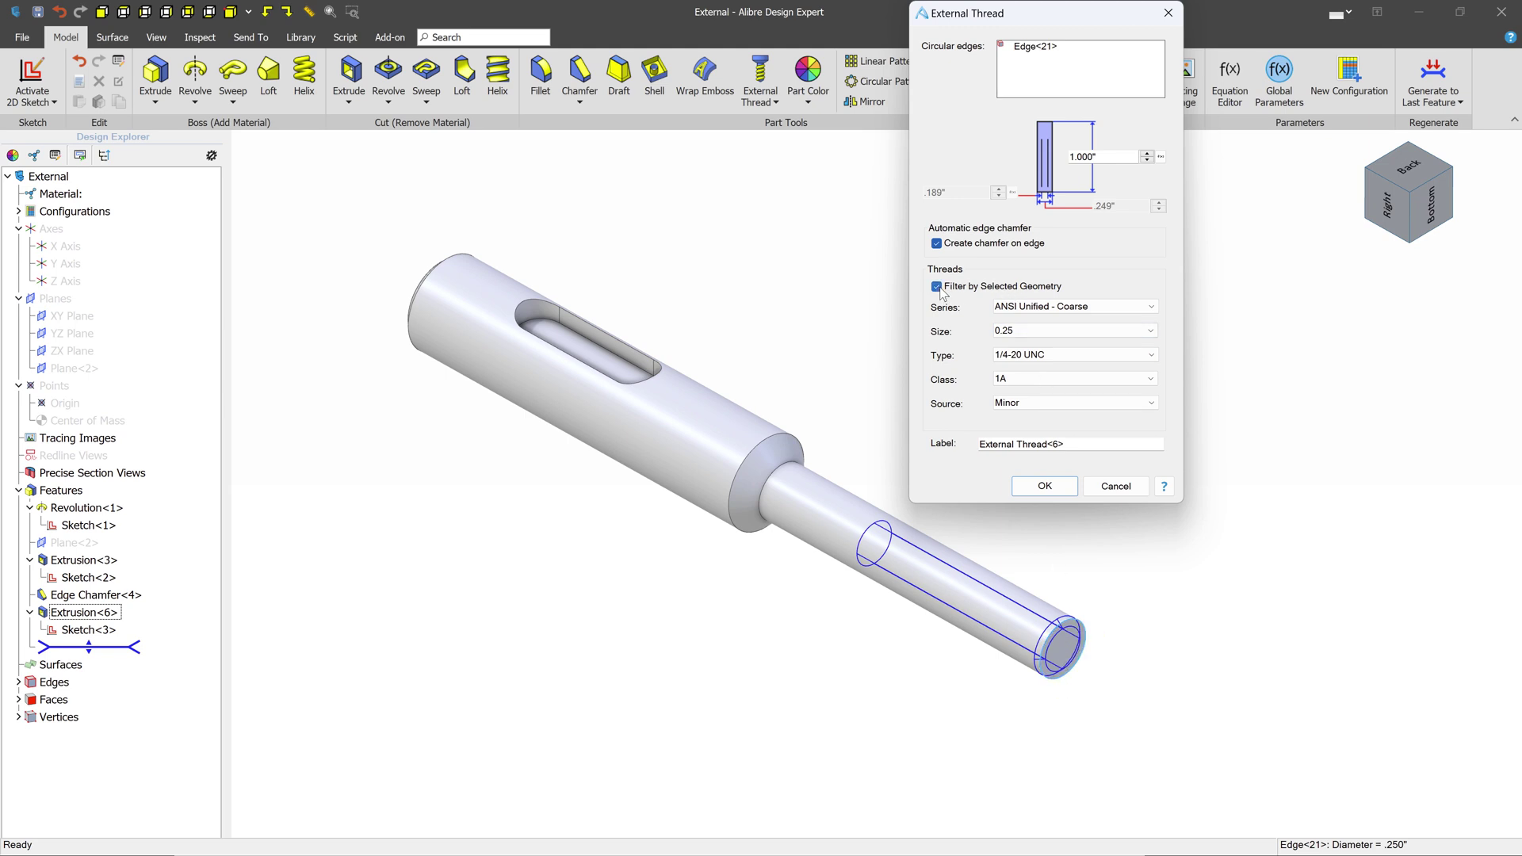
click(1072, 330)
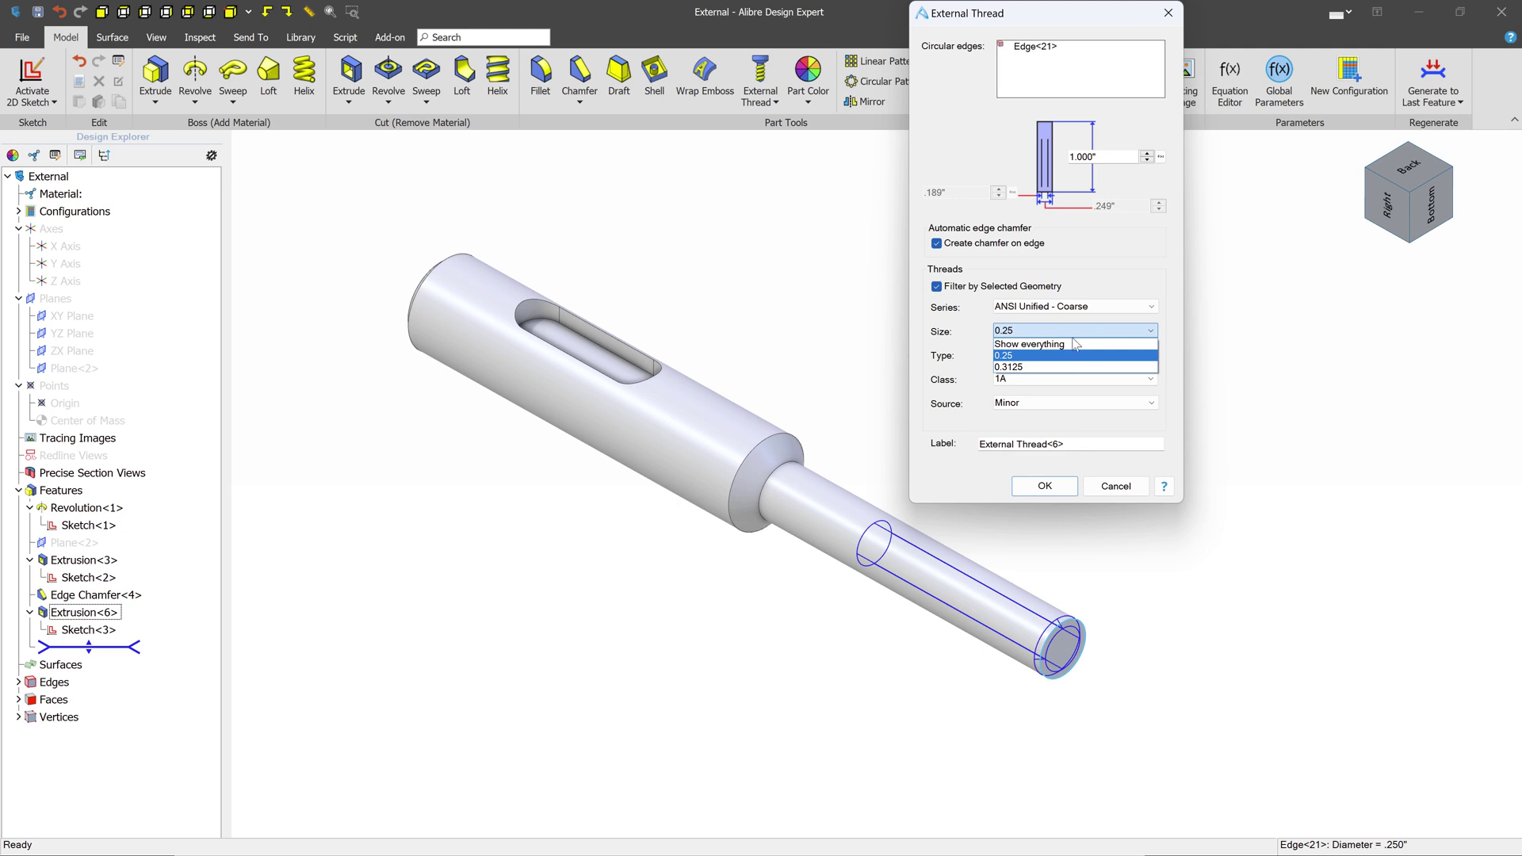
click(1032, 356)
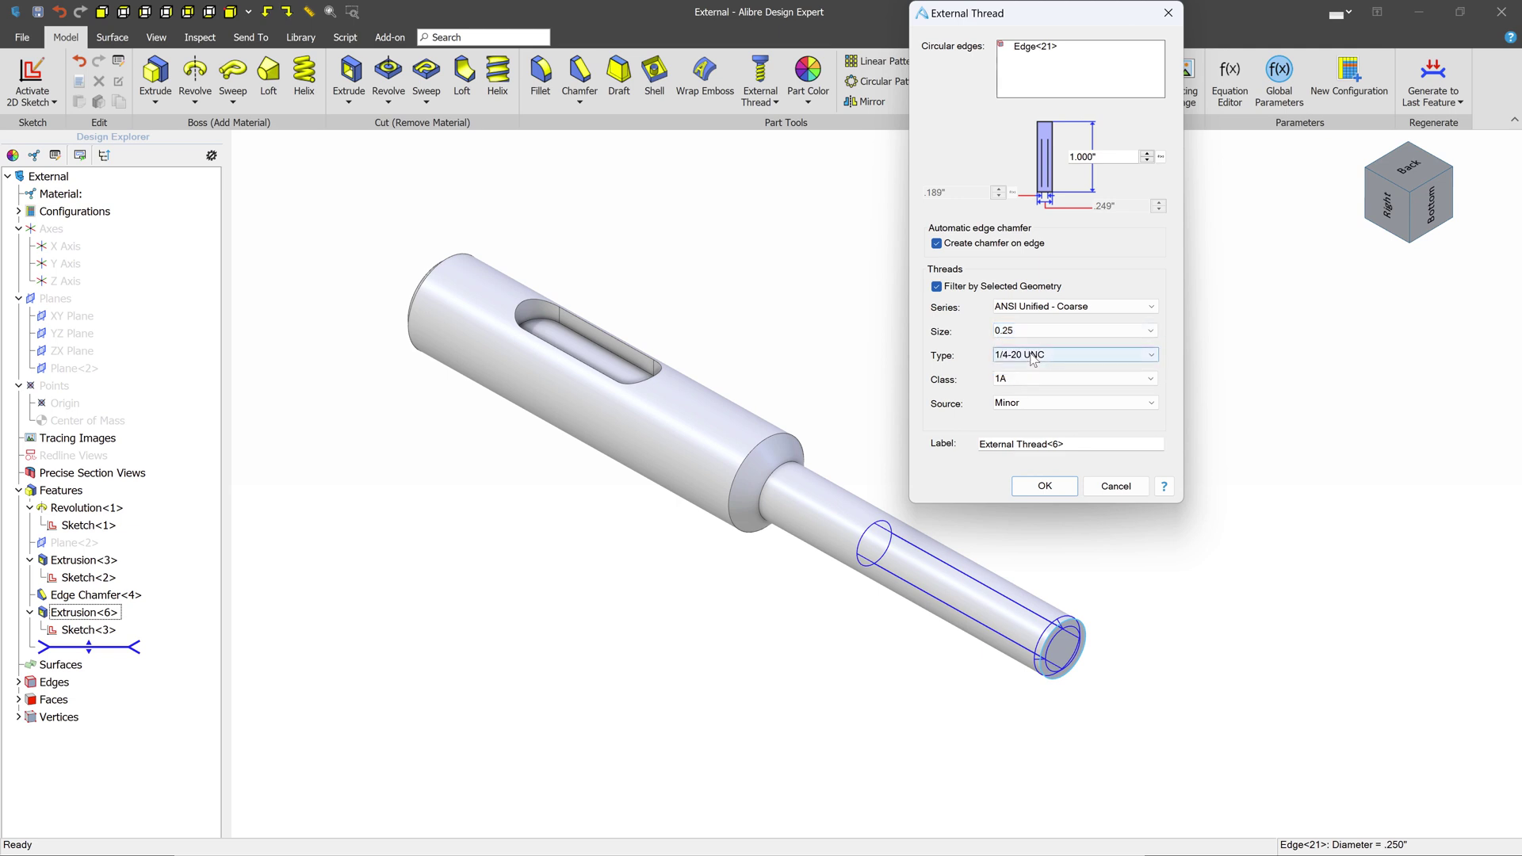
click(1058, 487)
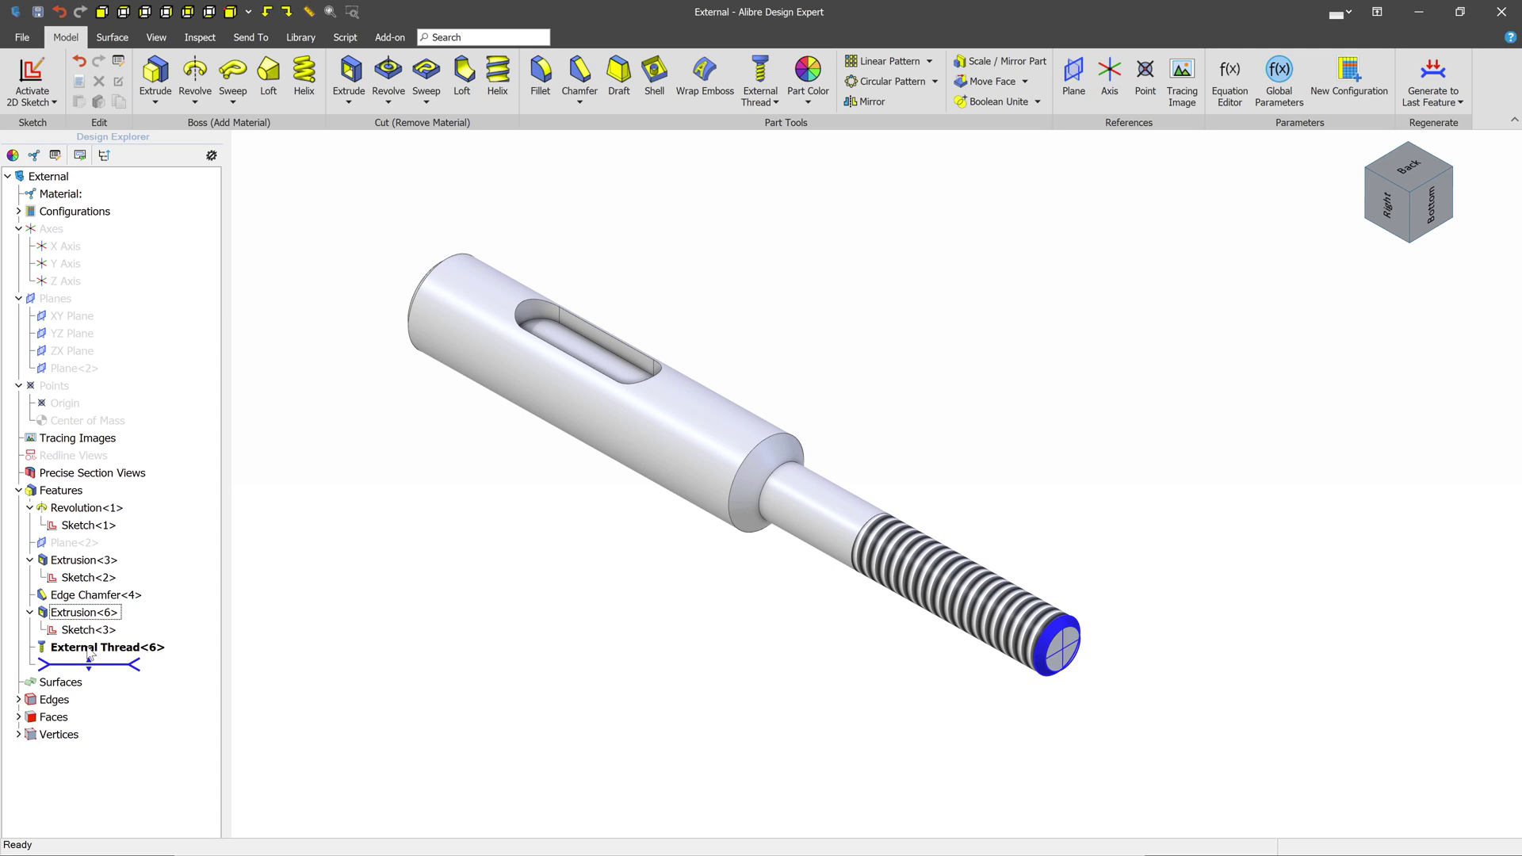
Set the View tab's Threads display to None after briefly trying Color
right_click(101, 651)
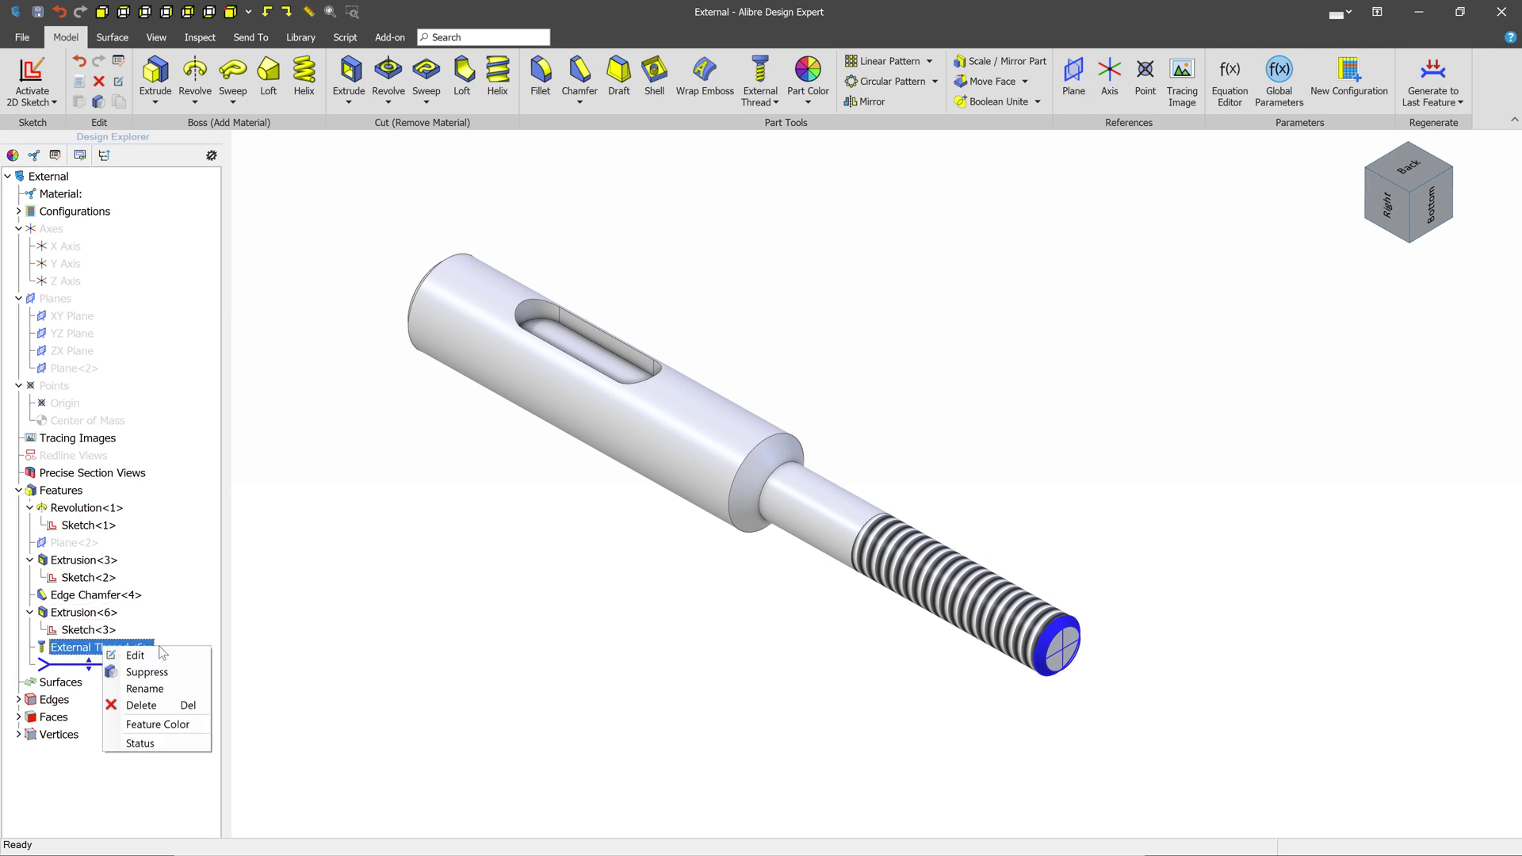
click(420, 601)
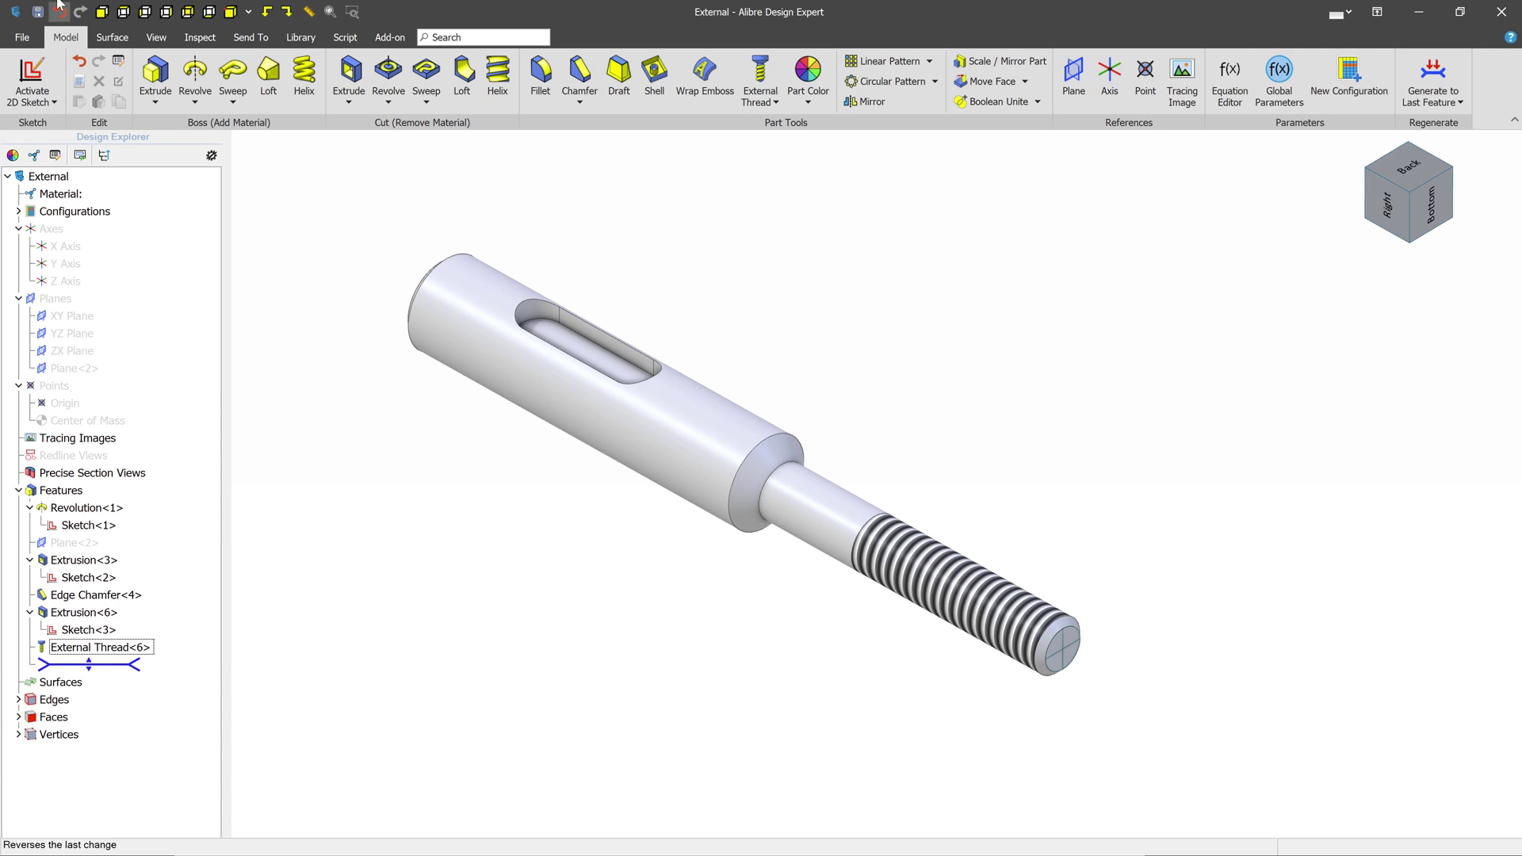
click(156, 37)
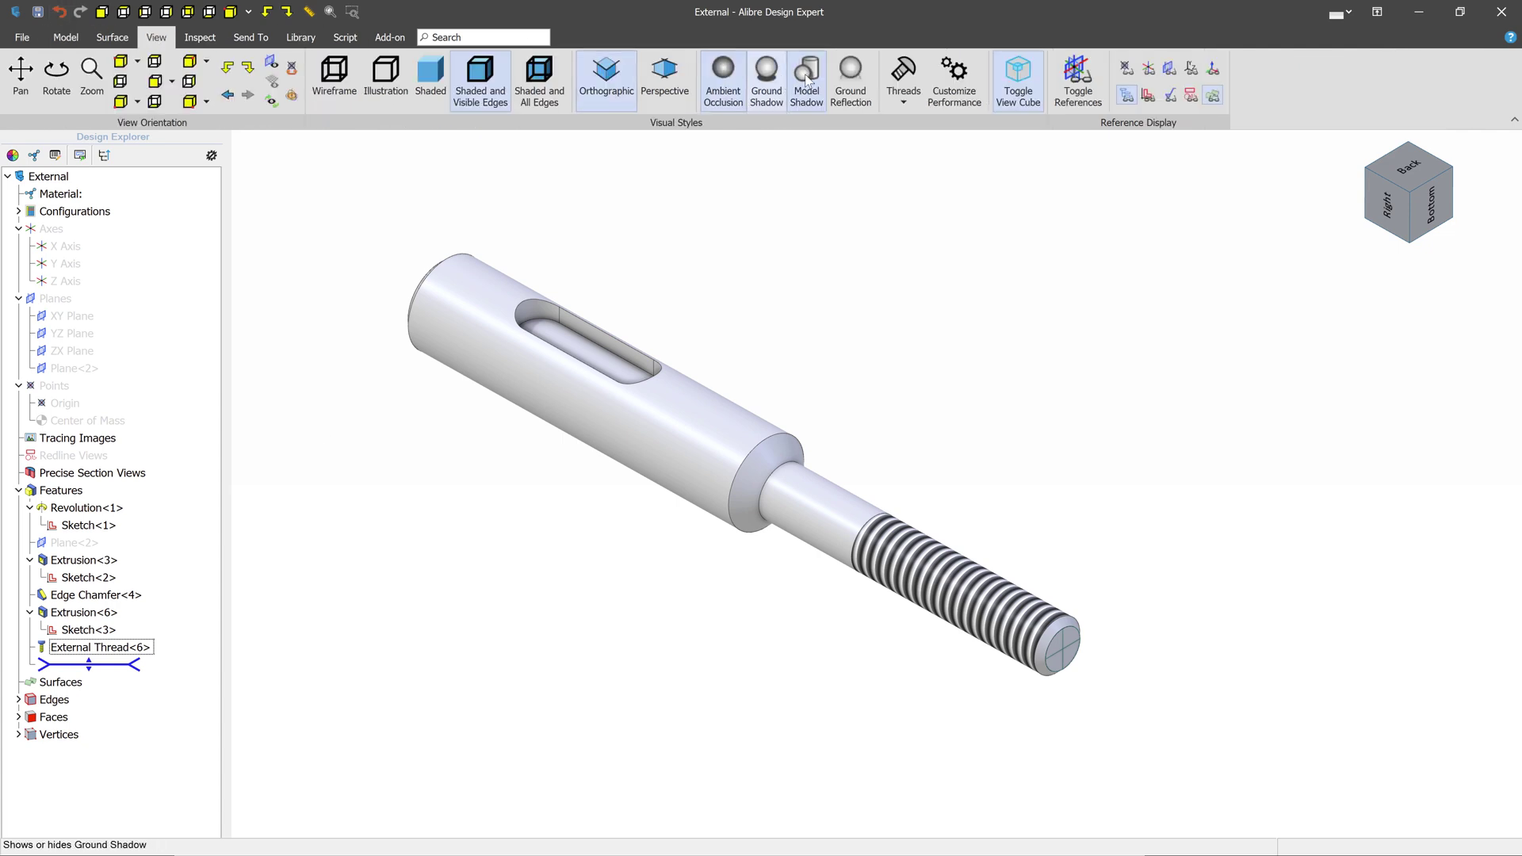
click(904, 101)
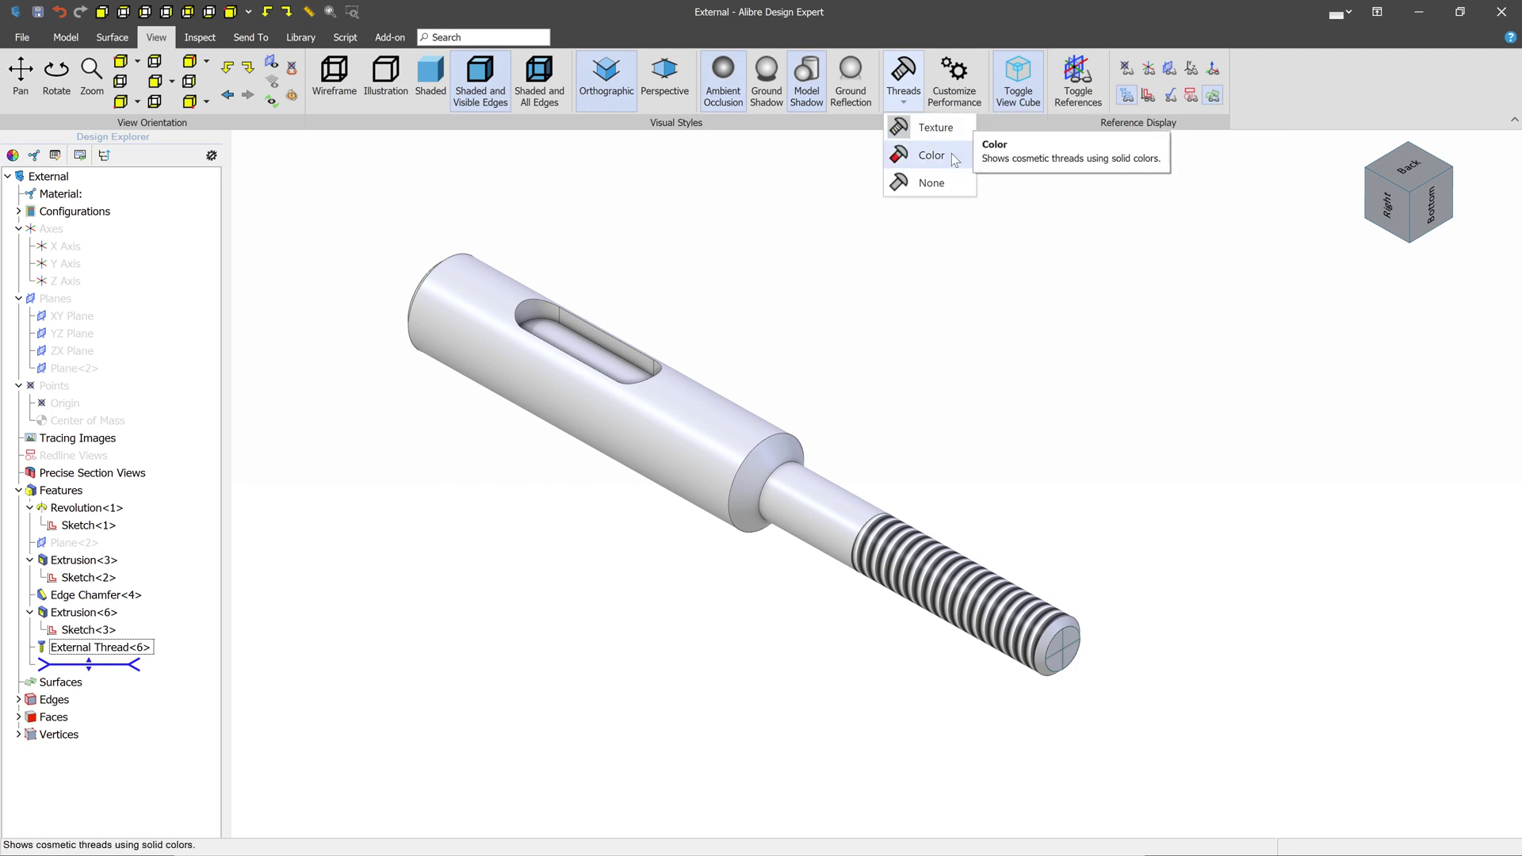
click(951, 154)
click(905, 100)
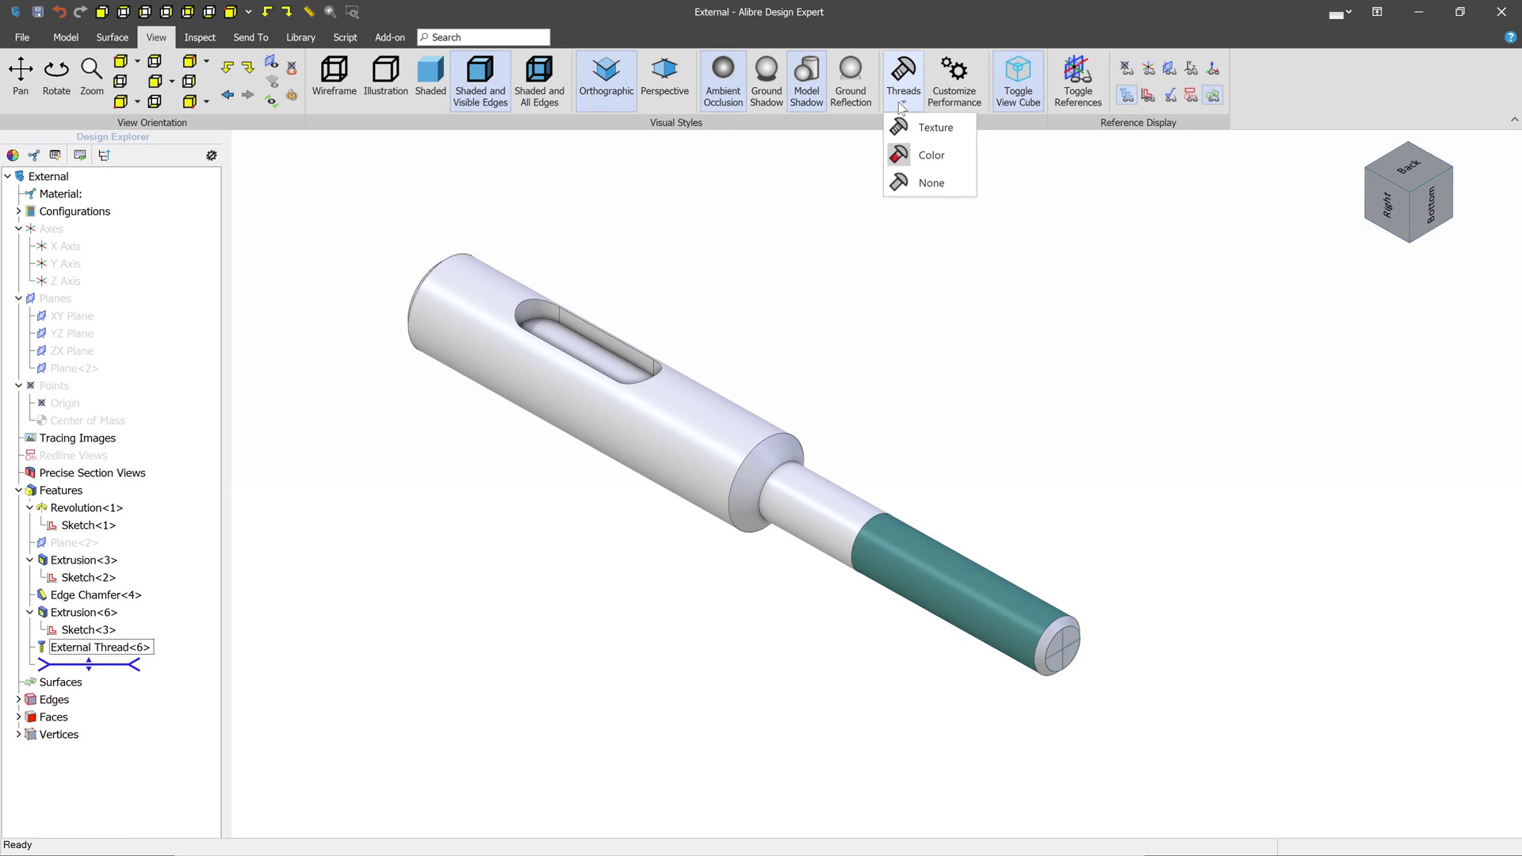
click(931, 183)
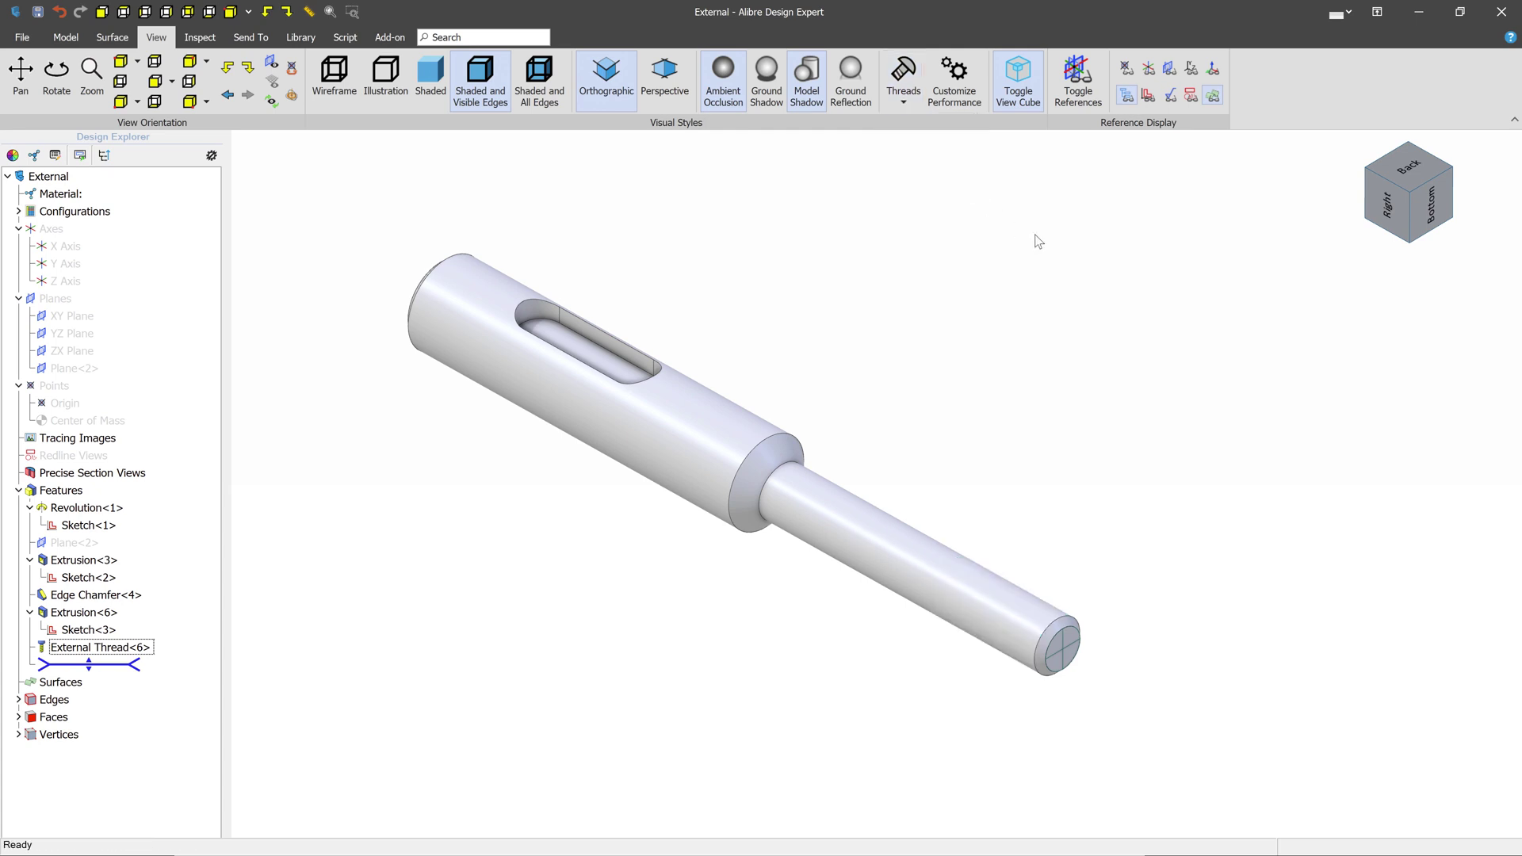